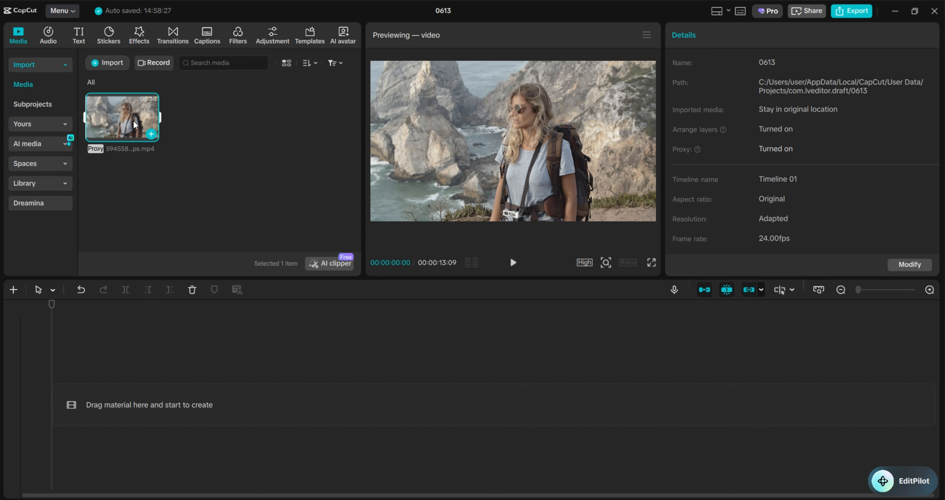
- Add the imported video to the timeline and overlay a default text clip extended to about 6 seconds
left_click(151, 134)
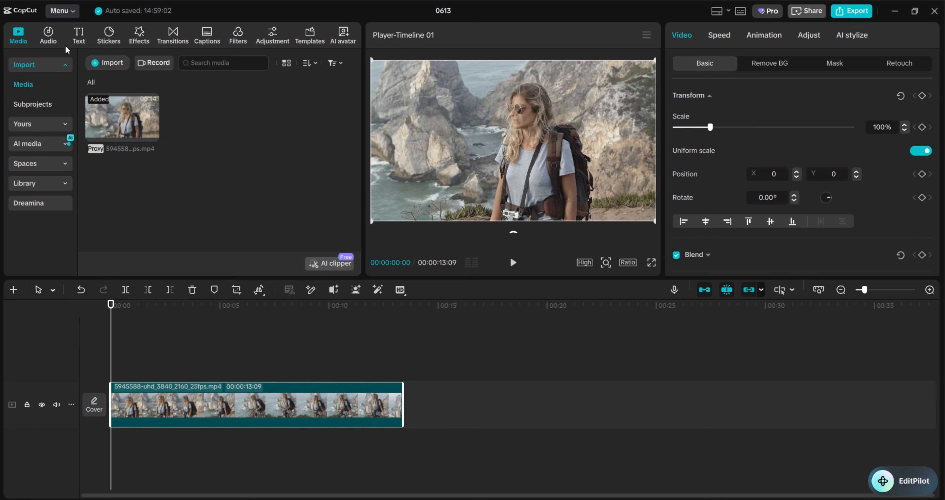
left_click(80, 36)
left_click(116, 90)
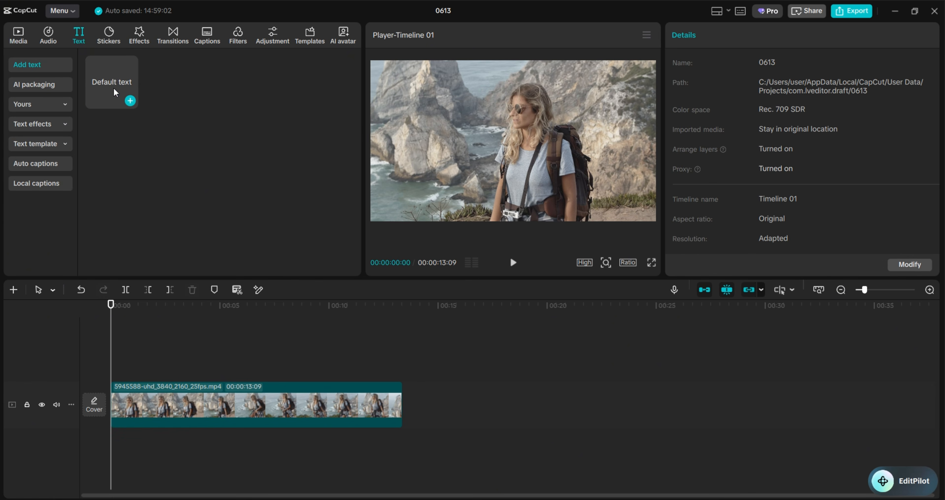
left_click(130, 100)
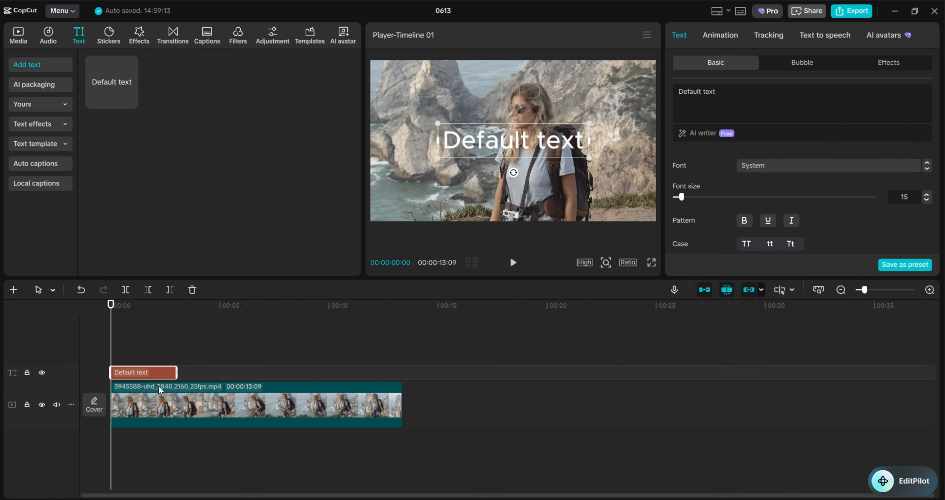
left_click_drag(176, 373, 240, 373)
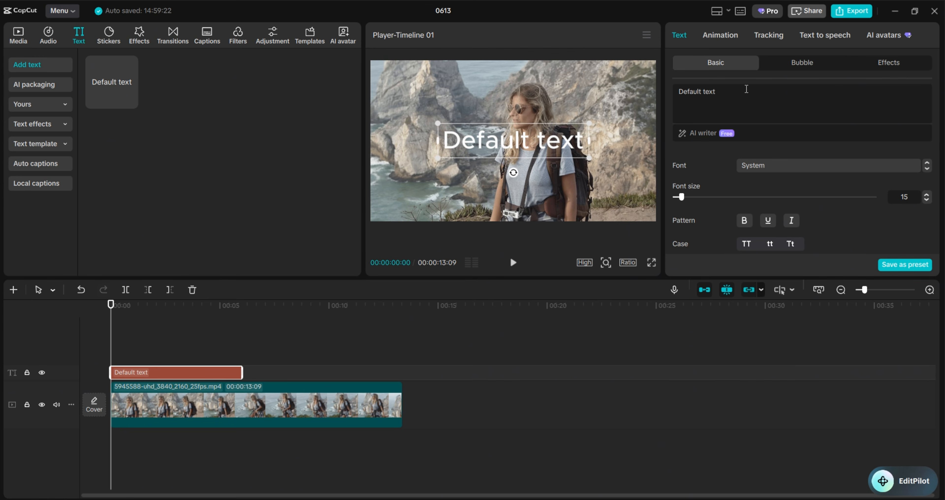
- Change the text to a single "I" in the Montserrat font and rotate it 90° so it lies horizontally
left_click_drag(715, 92, 678, 91)
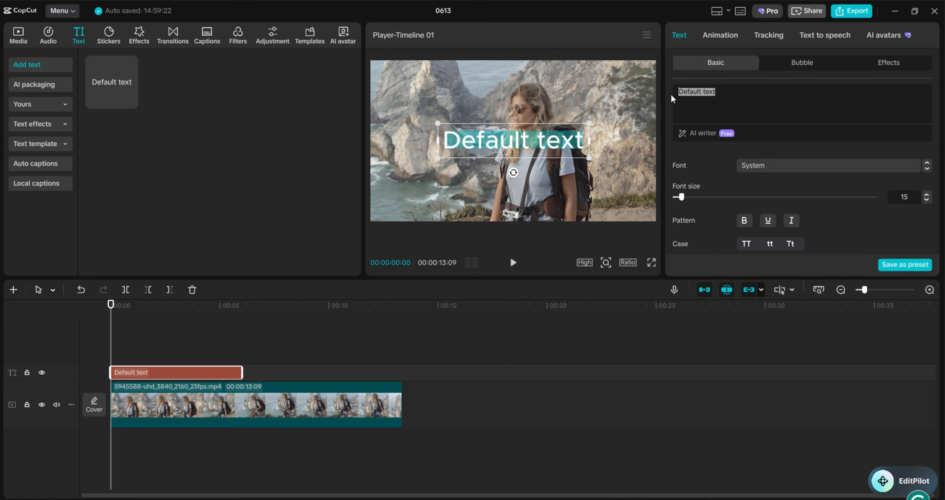
type("I")
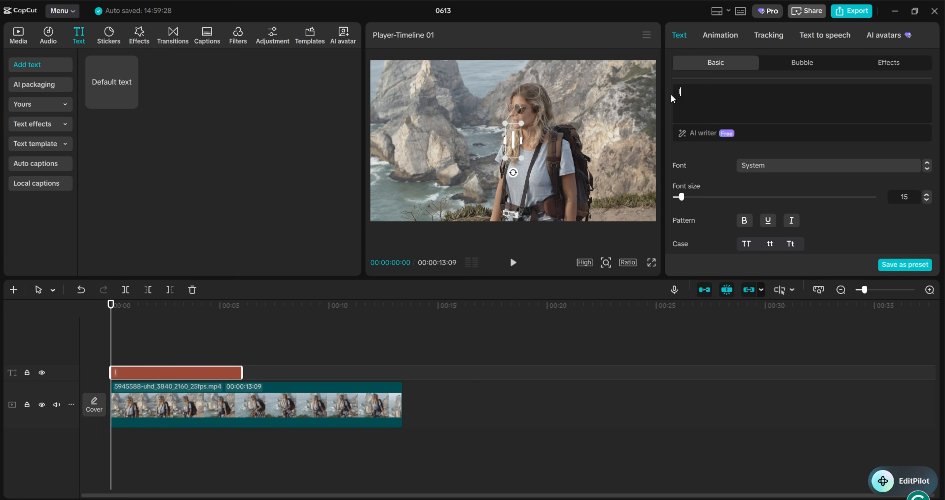
left_click(800, 169)
left_click(785, 142)
left_click_drag(513, 172, 478, 143)
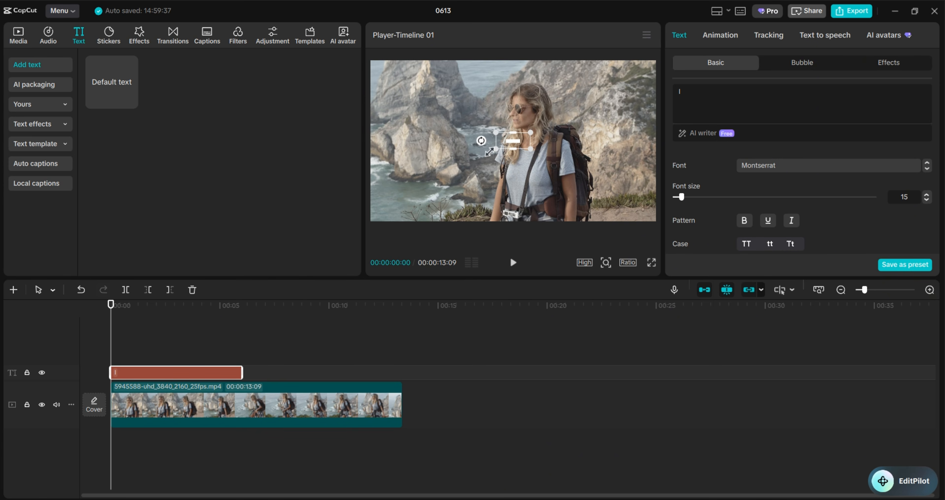
- Set the colour of the rotated "I" text to black (000000)
scroll(755, 196, "down", 3)
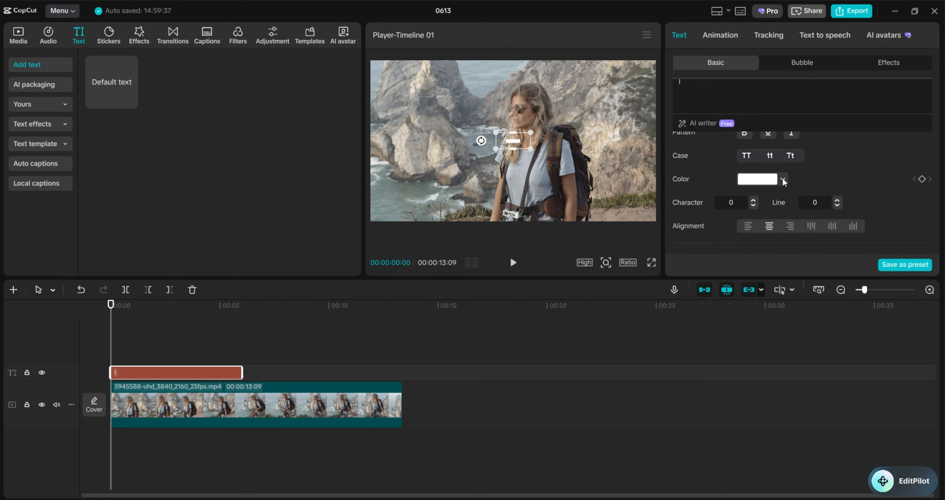
left_click(783, 179)
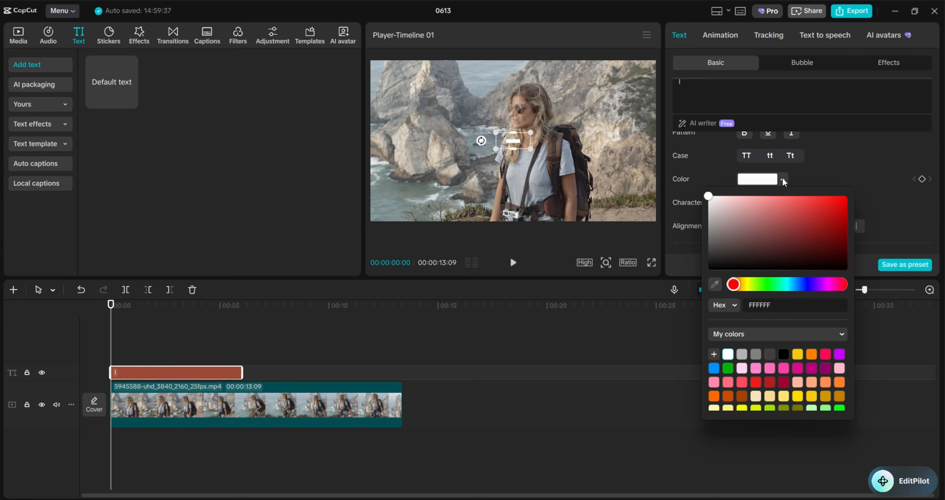
left_click(820, 266)
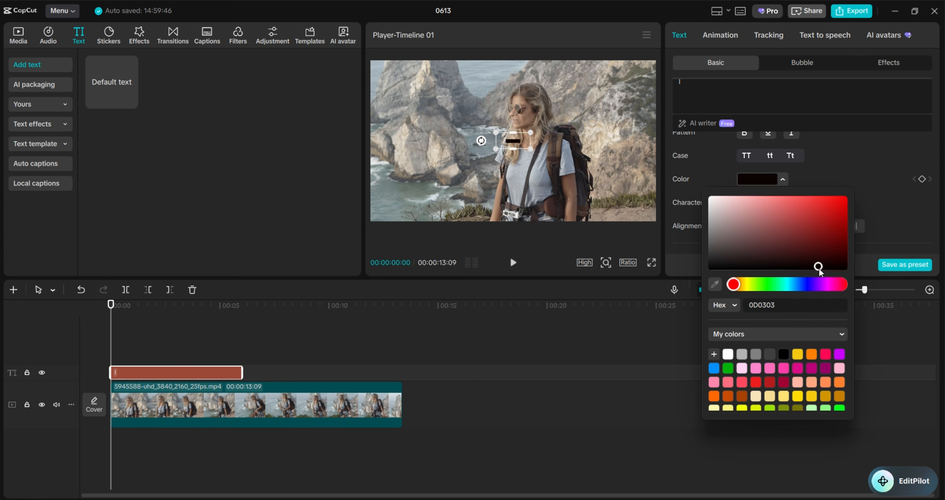
left_click_drag(820, 267, 819, 275)
- Enlarge the black "I" and raise its font size to 155 so it covers the entire frame
left_click_drag(529, 148, 605, 209)
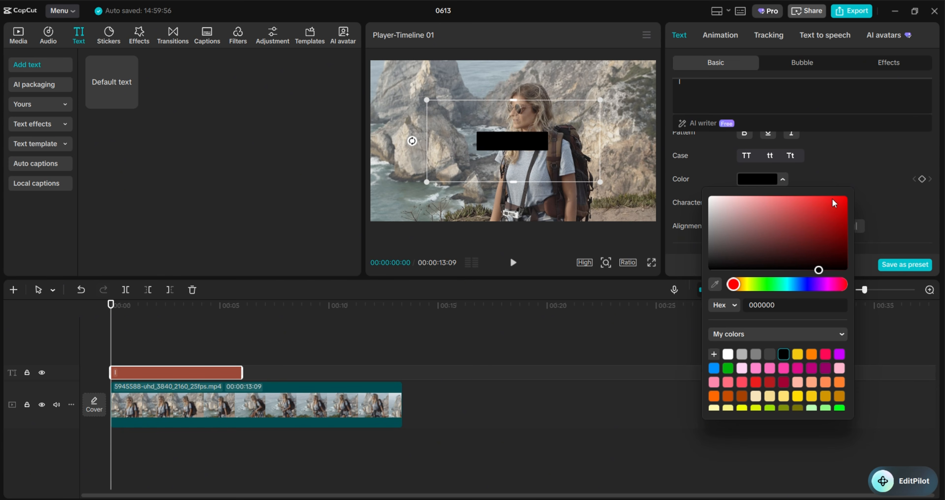
left_click(845, 177)
scroll(845, 177, "up", 3)
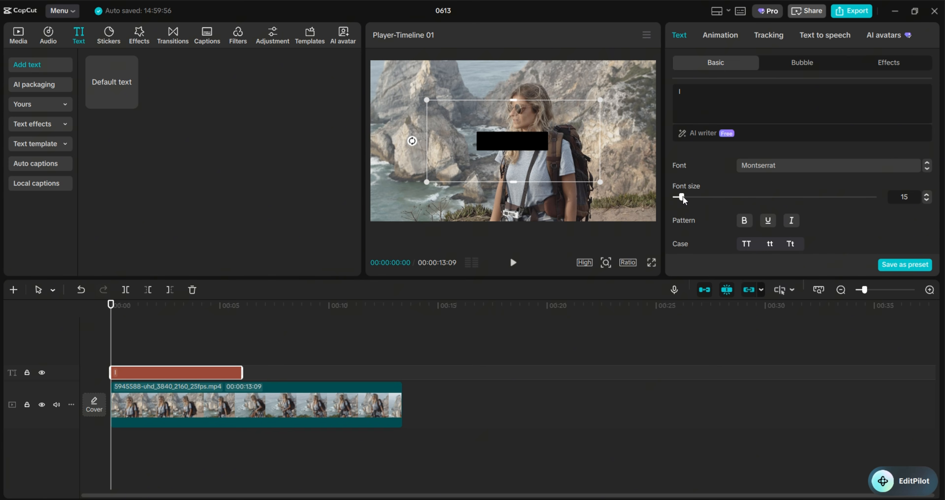
left_click_drag(683, 197, 777, 195)
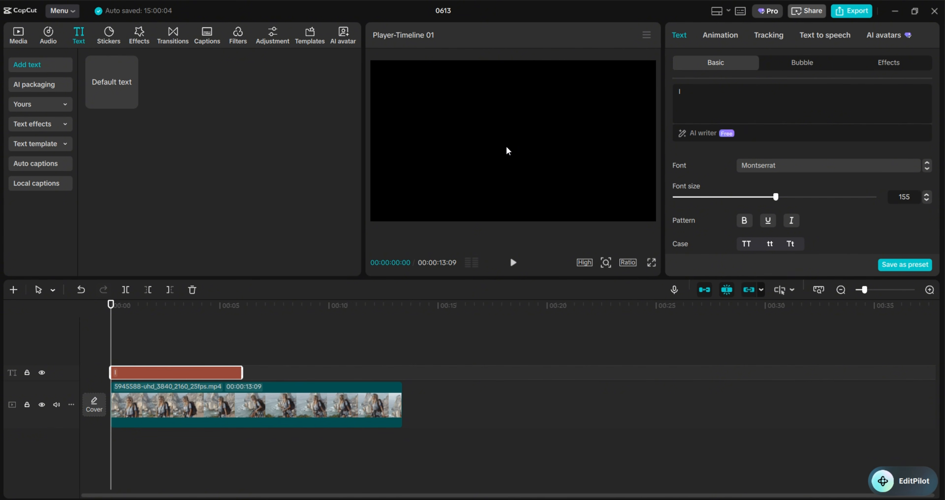
- Add a second text clip above the black one, reading "CAPCUT" in the Montserrat font
mouse_move(125, 82)
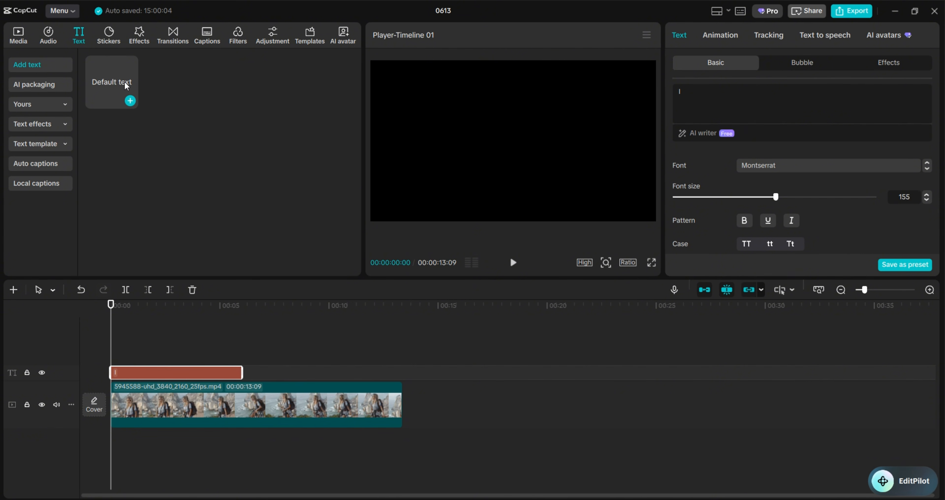
left_click(130, 101)
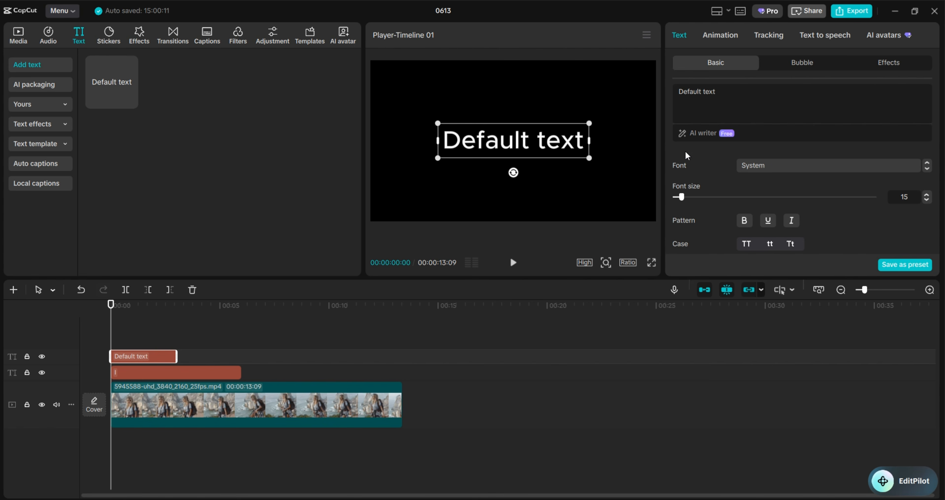
left_click(772, 165)
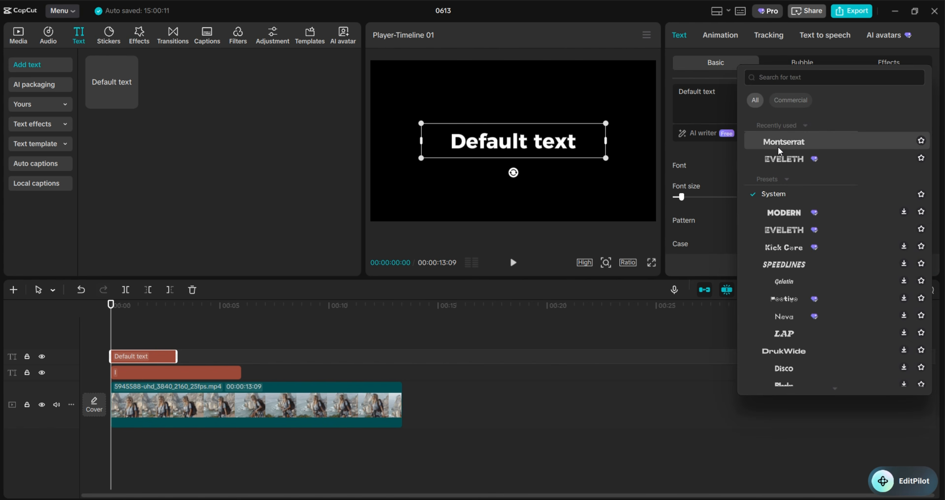
left_click(778, 140)
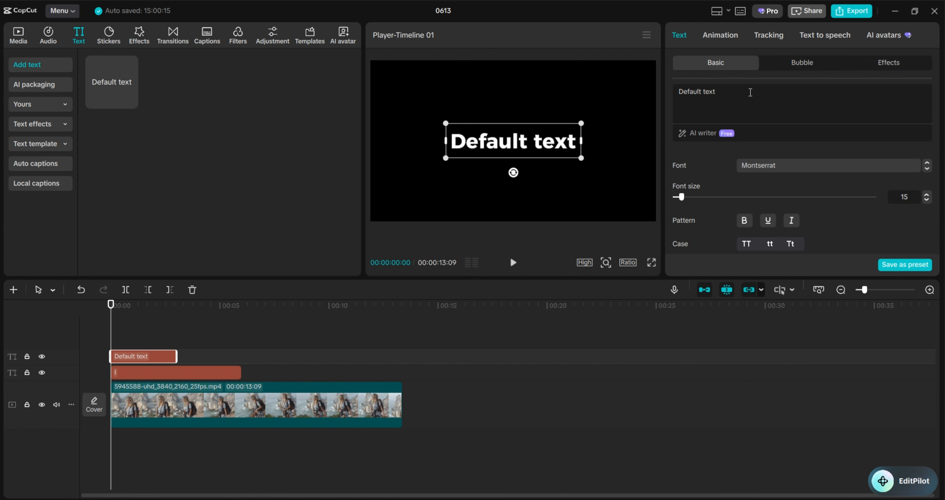
left_click_drag(749, 93, 671, 92)
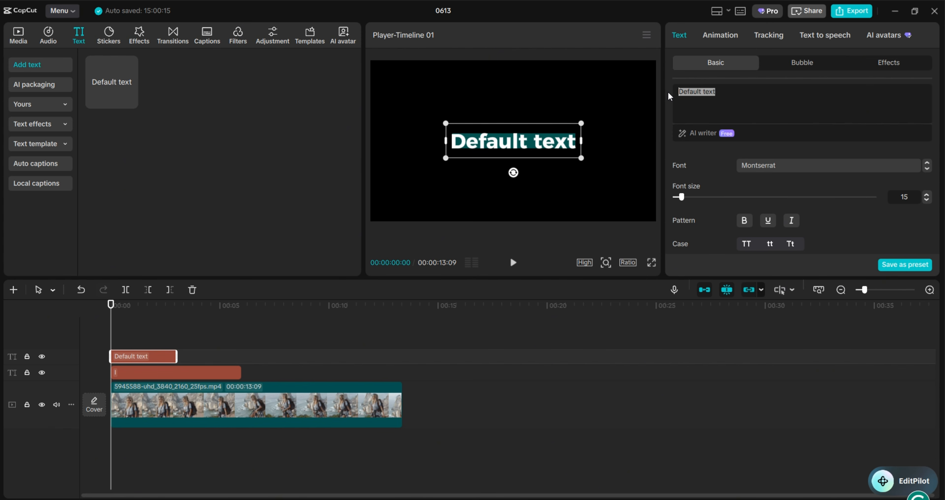
type("CAP")
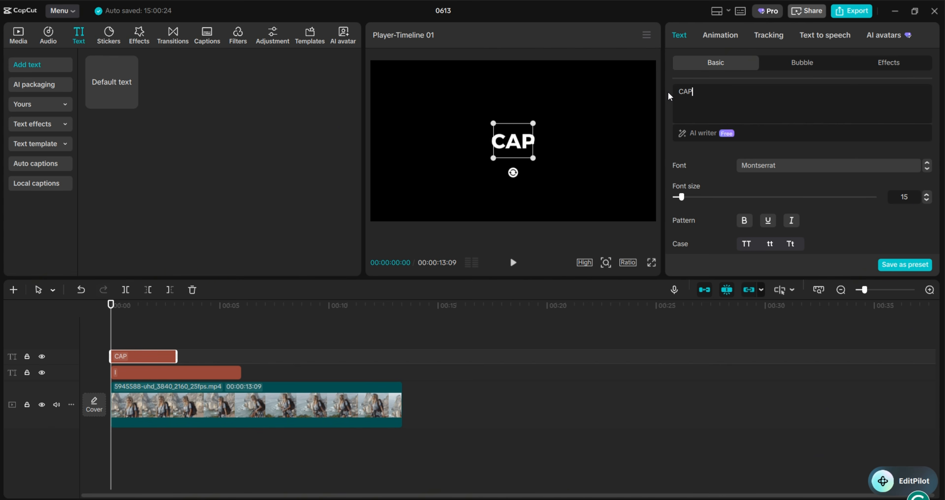
type("CUT")
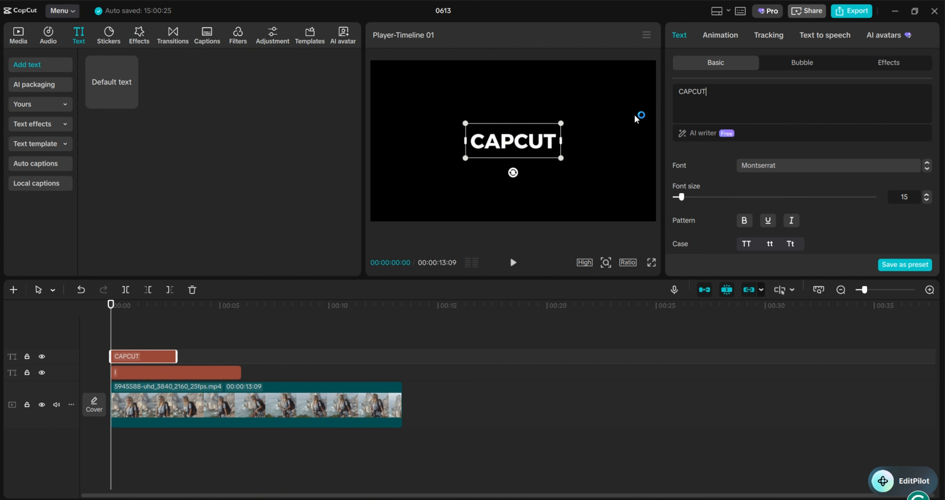
- Scale the CAPCUT text up to nearly the full frame width and extend its clip to match the black text clip's length
left_click_drag(560, 122, 633, 96)
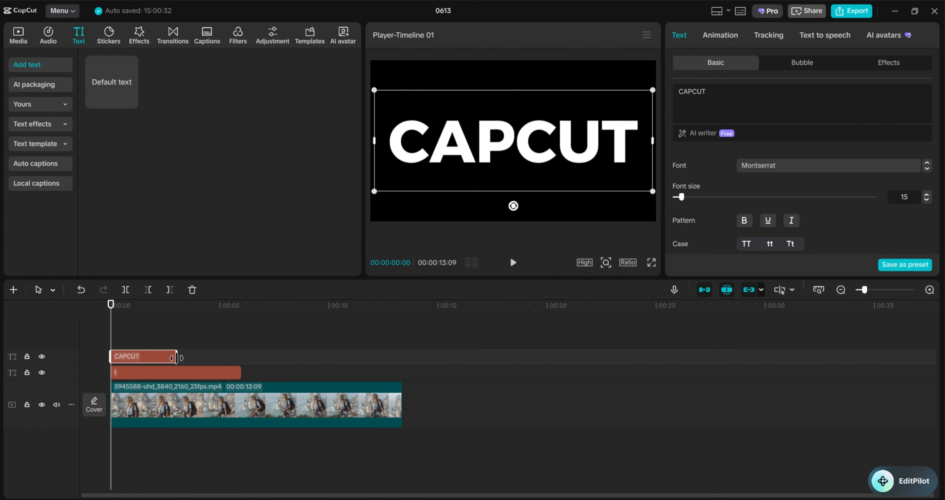
left_click_drag(177, 356, 238, 356)
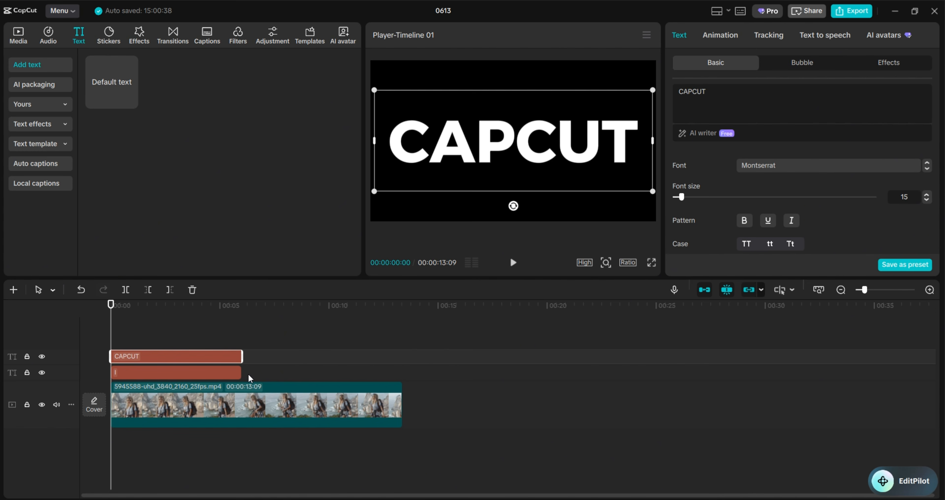
- Combine the CAPCUT and black text clips into one compound clip
left_click_drag(272, 376, 177, 342)
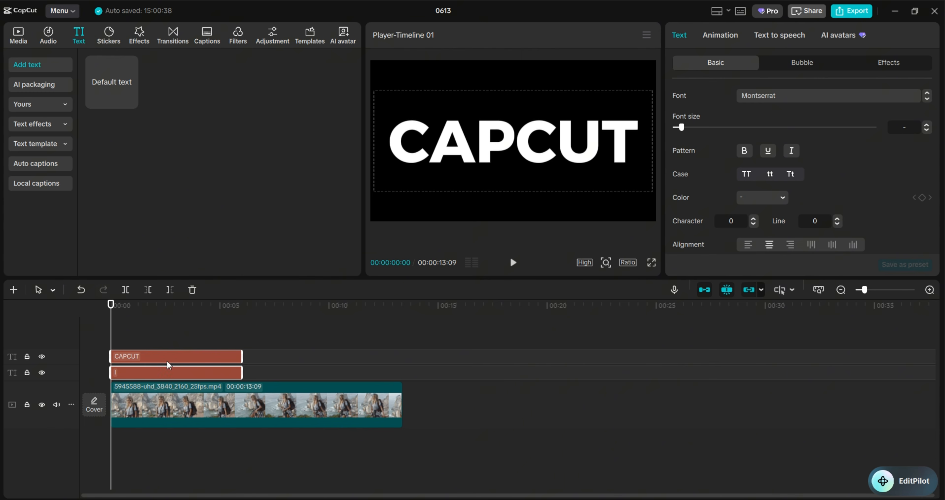
right_click(187, 359)
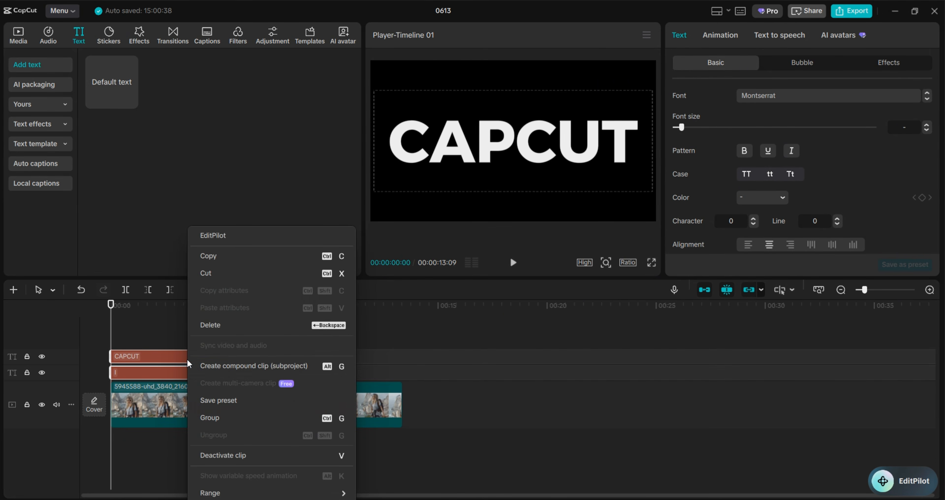
left_click(224, 366)
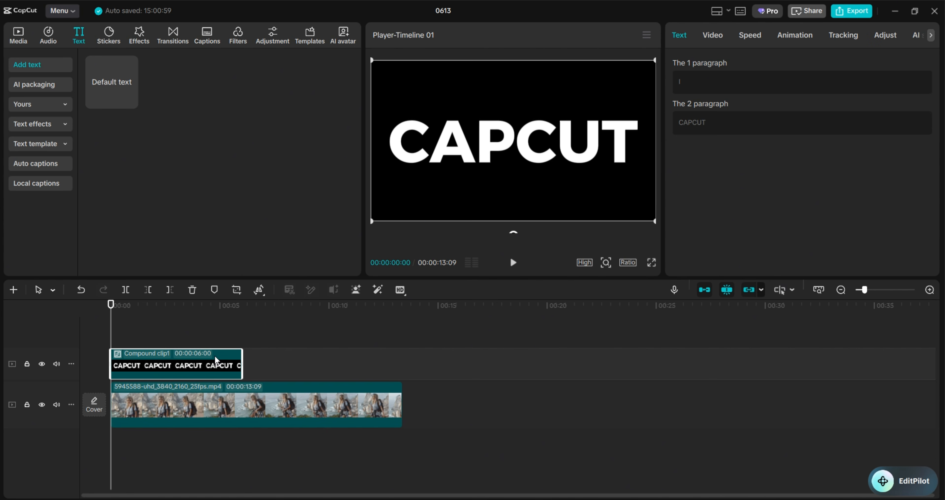
- Enable Chroma key on the compound clip and pick the white of the CAPCUT letters as the colour to remove
left_click(715, 36)
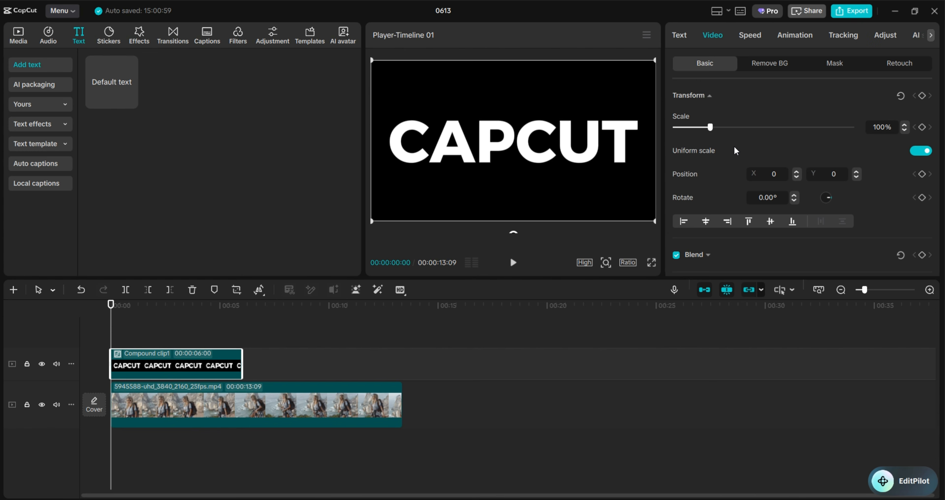
scroll(735, 151, "down", 1)
scroll(735, 150, "down", 2)
scroll(735, 149, "up", 3)
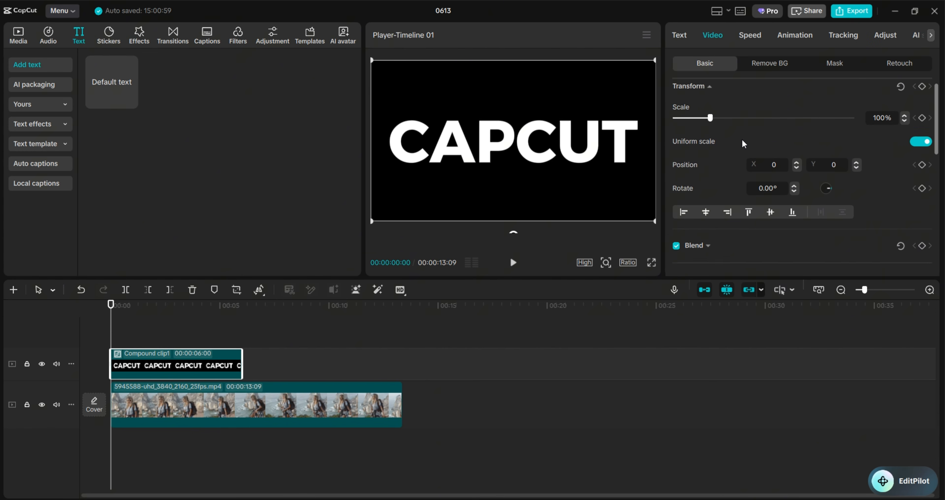
left_click(773, 67)
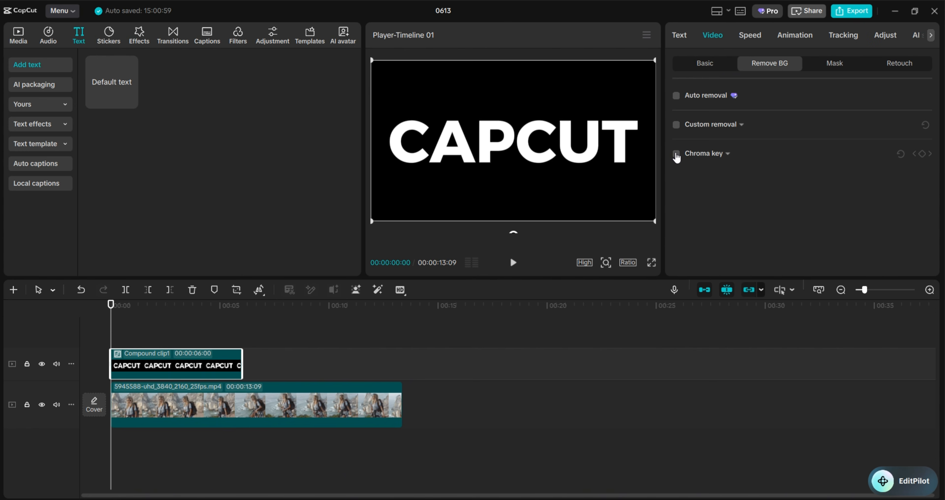
left_click(677, 155)
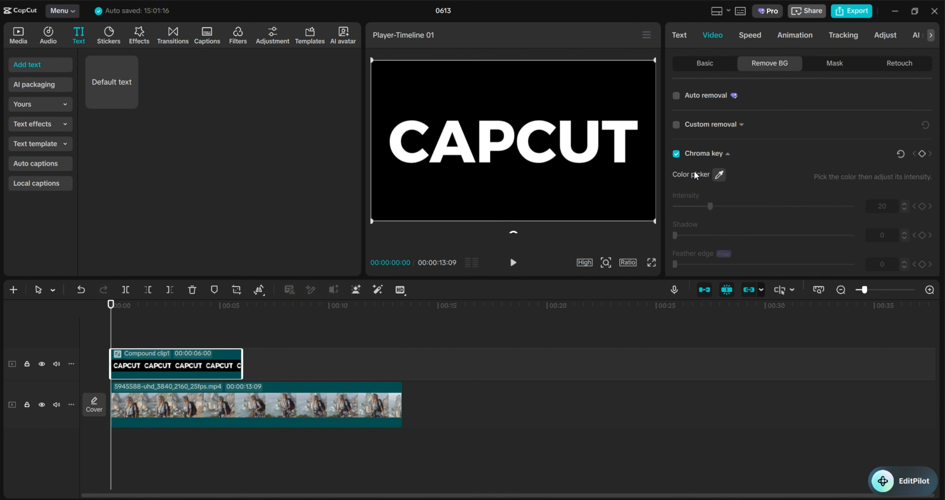
left_click(720, 176)
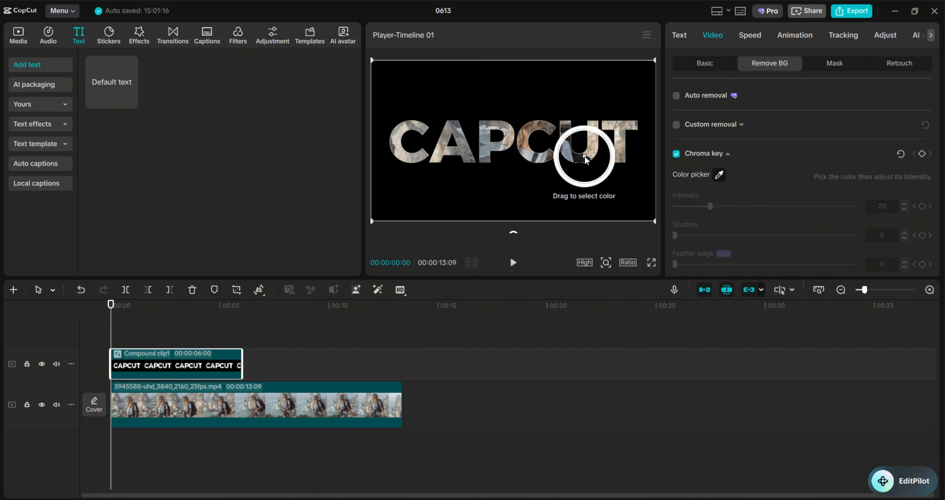
left_click(585, 157)
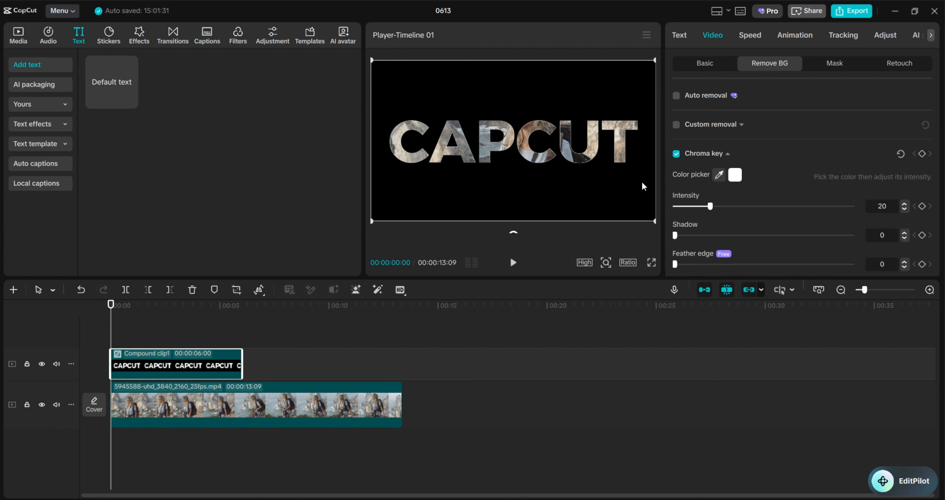
- Preview the video-filled CAPCUT text in full screen, playing the opening seconds, and return to the editor
left_click(651, 262)
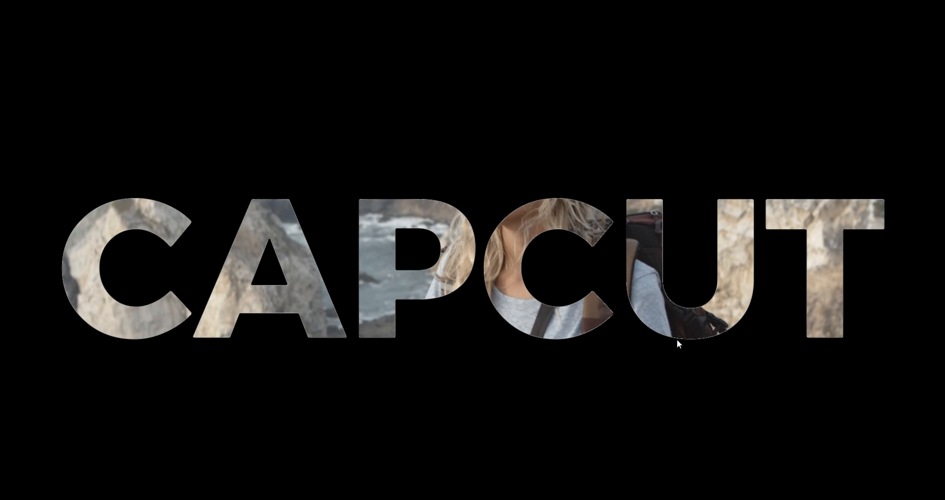
key("space")
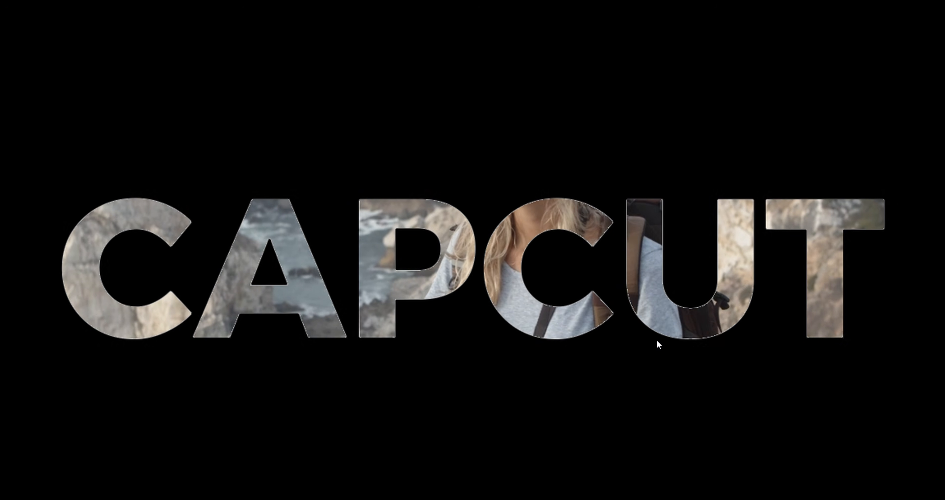
key("space")
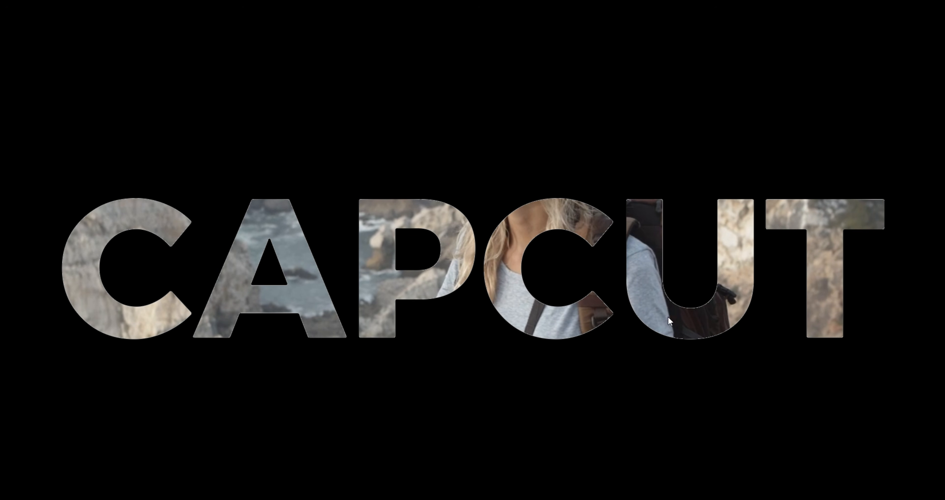
key("Escape")
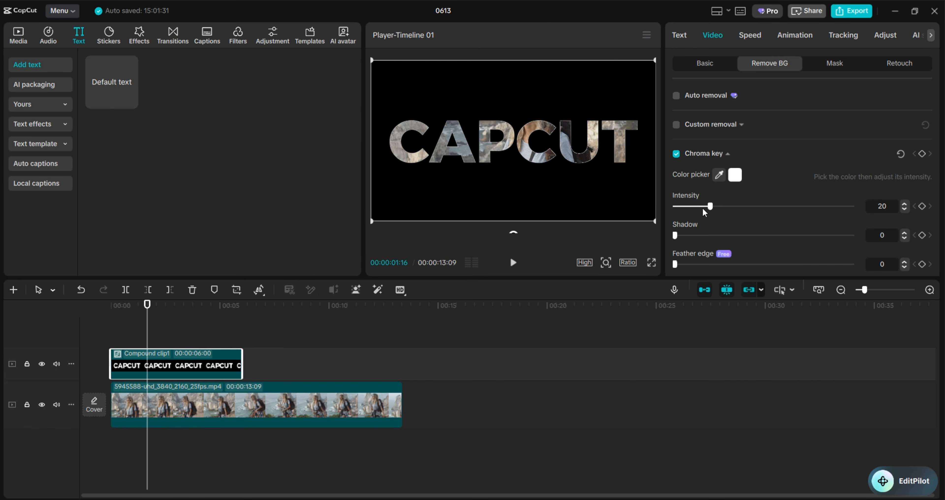
- Raise the compound clip's Chroma key intensity to 60 and play the CAPCUT text in full screen to check the letter edges
left_click_drag(711, 207, 783, 212)
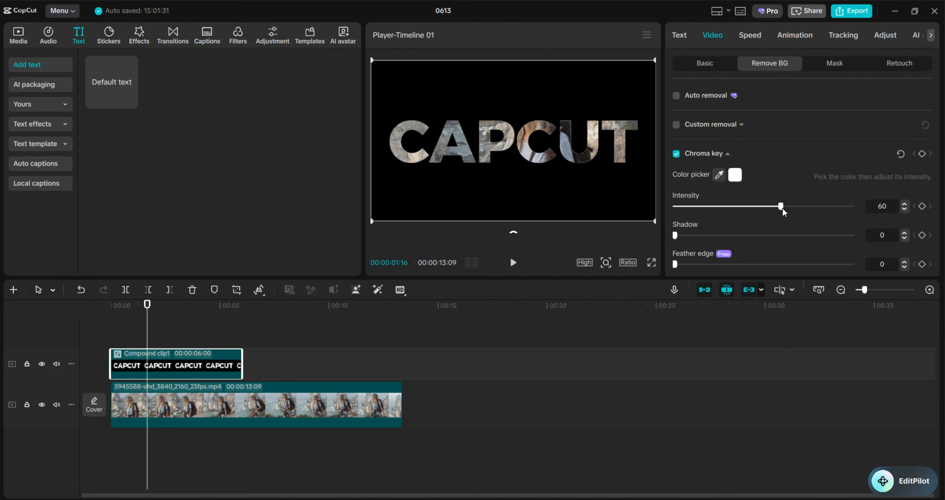
left_click(652, 262)
key("space")
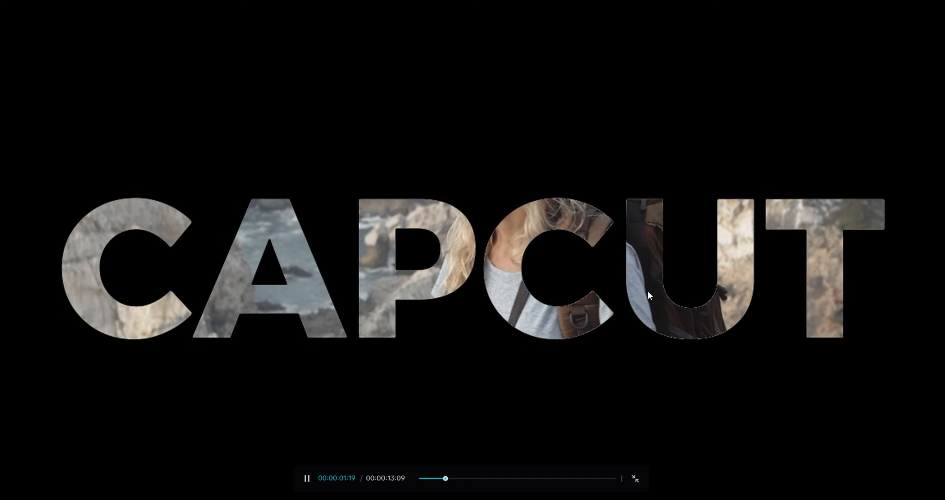
key("Escape")
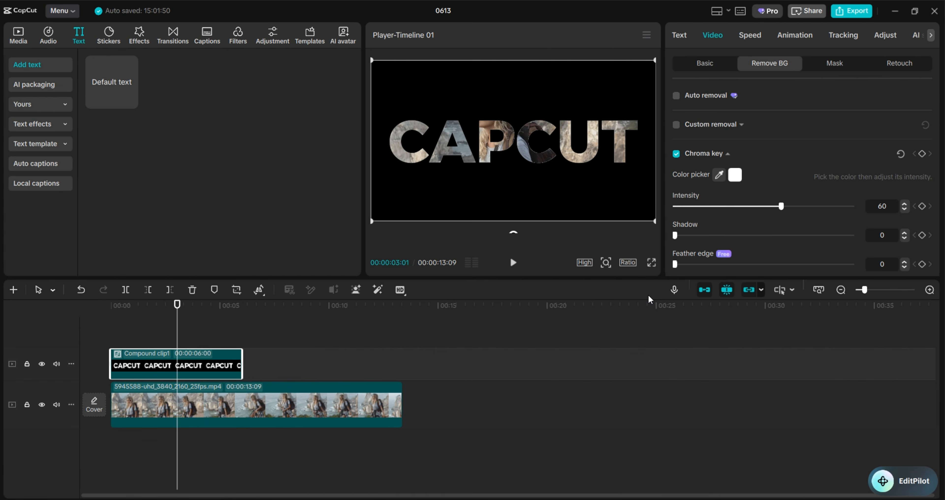
- Set the compound clip's Chroma key intensity to 80 and play the result in full screen from the beginning
left_click_drag(784, 206, 809, 206)
left_click_drag(821, 208, 818, 208)
left_click_drag(177, 334, 96, 325)
left_click(652, 262)
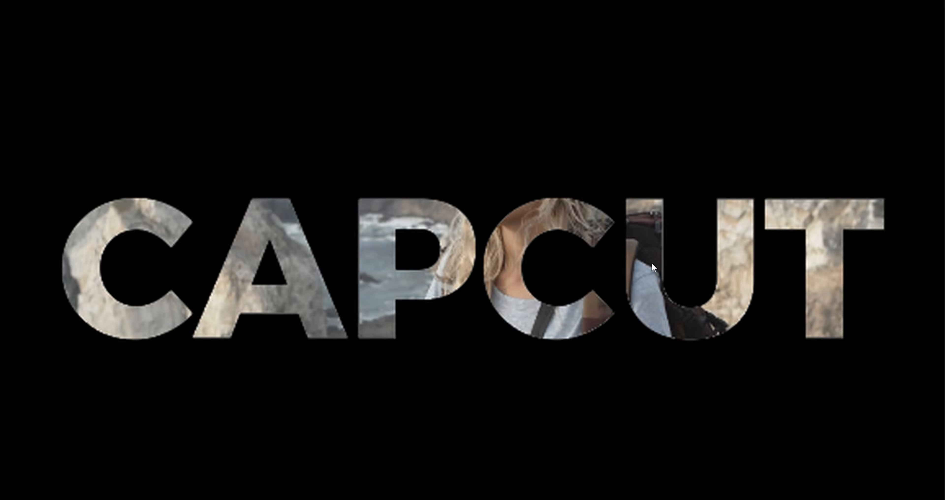
key("space")
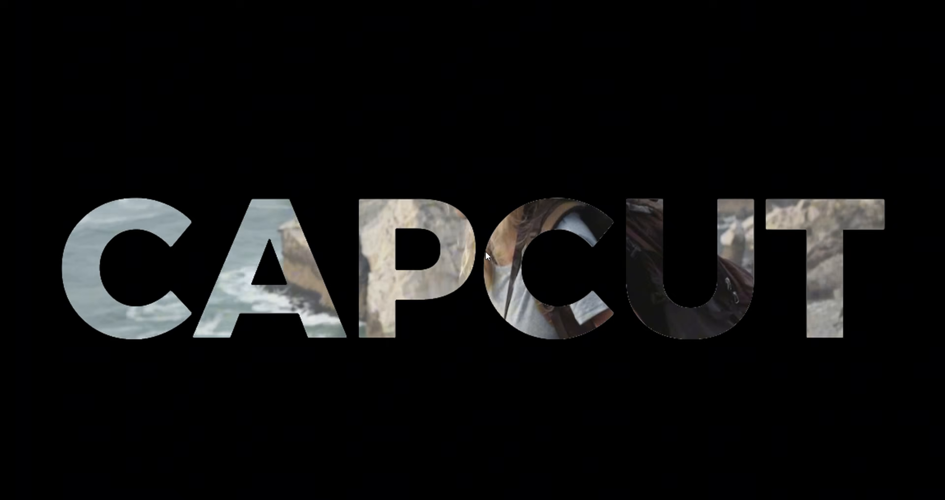
key("Escape")
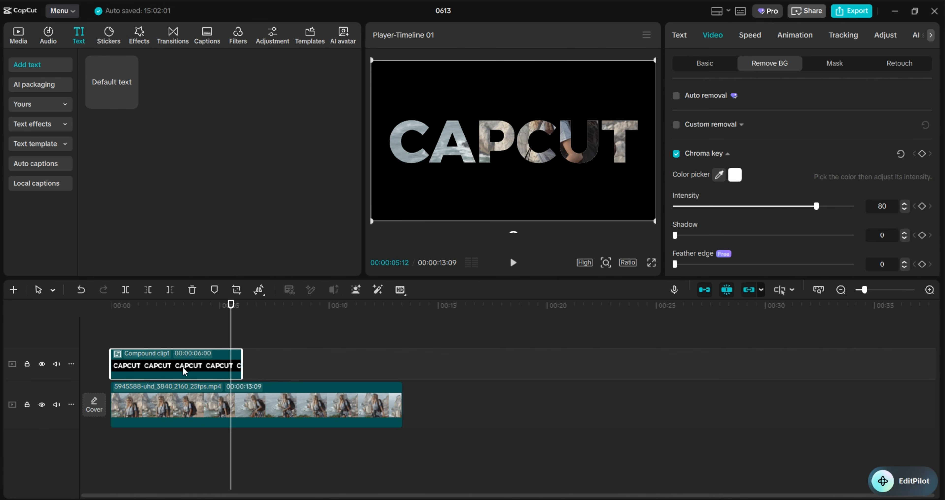
- Copy the CAPCUT compound clip and paste the duplicate at the timeline's start on a track above the original
right_click(172, 359)
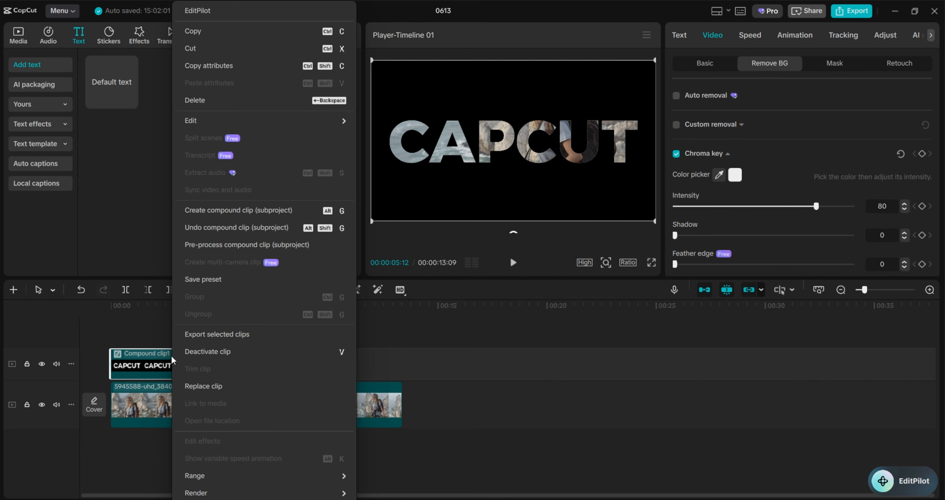
left_click(205, 39)
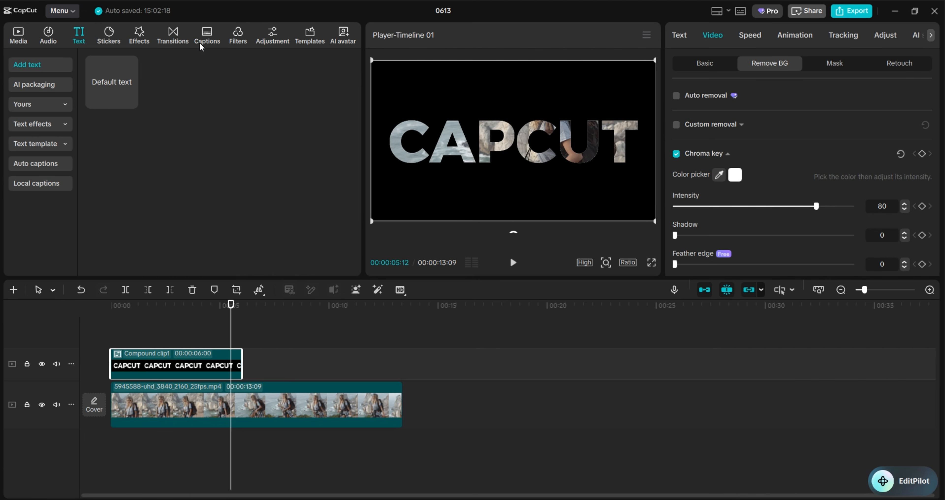
left_click(111, 339)
left_click(111, 332)
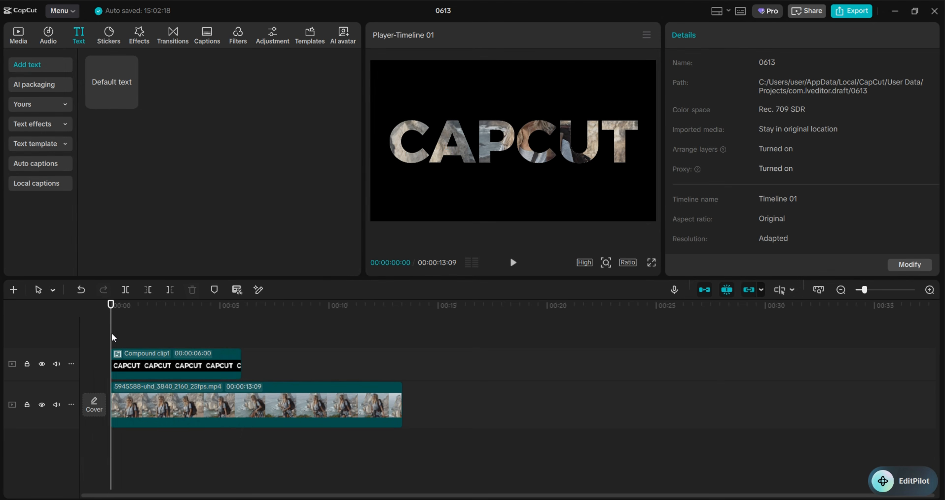
right_click(112, 332)
left_click(133, 381)
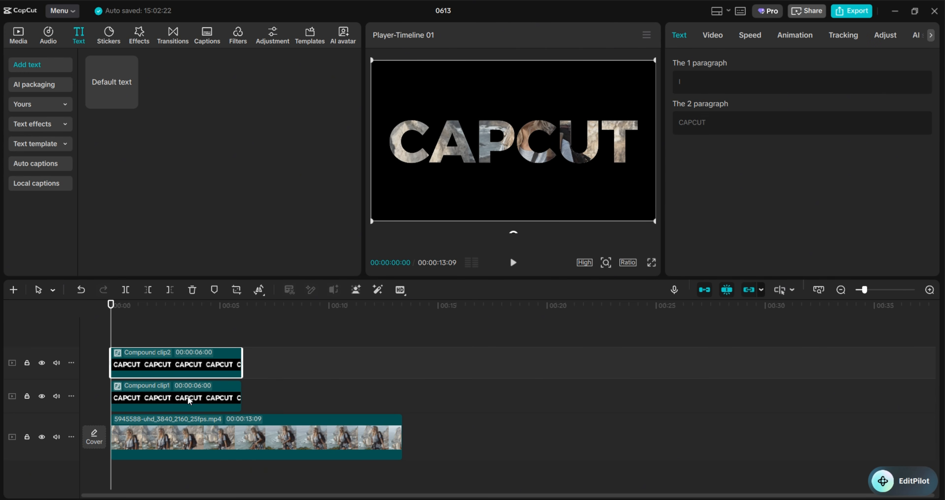
- Split both stacked compound clips at 00:00:02:00
left_click(251, 404)
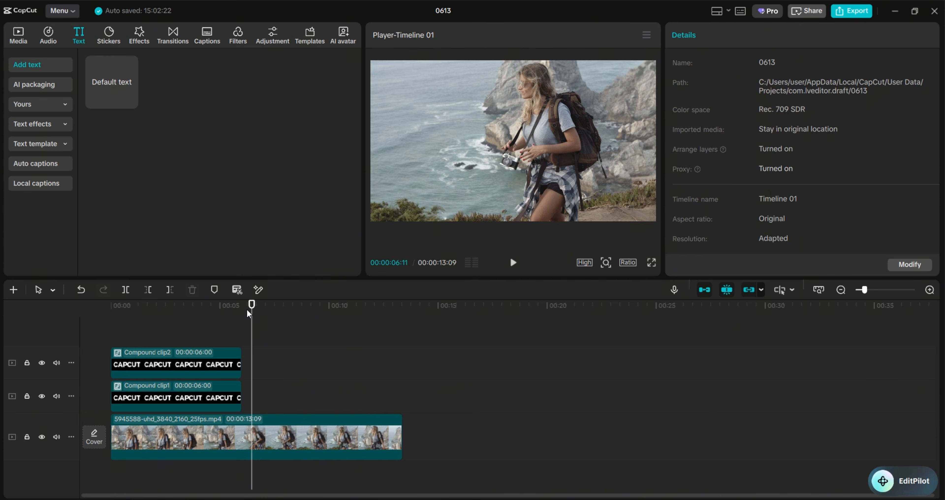
left_click_drag(247, 309, 155, 315)
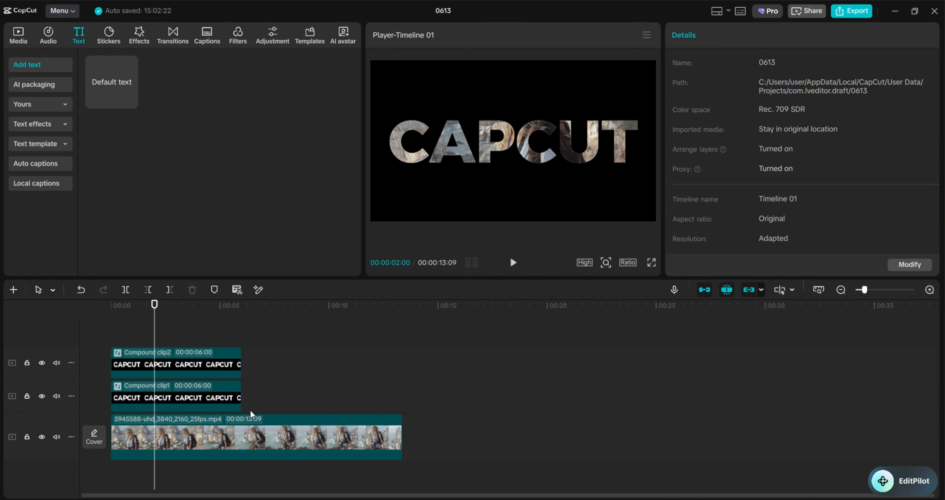
left_click_drag(250, 409, 194, 344)
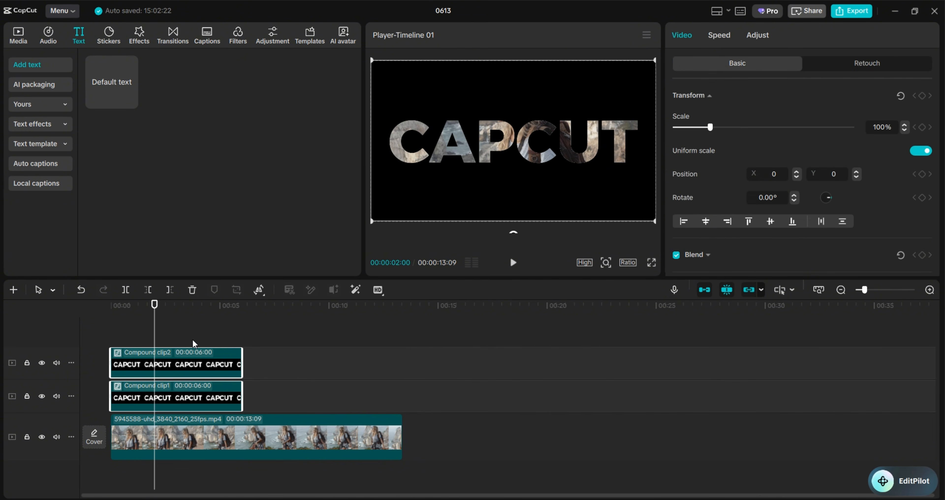
left_click(125, 291)
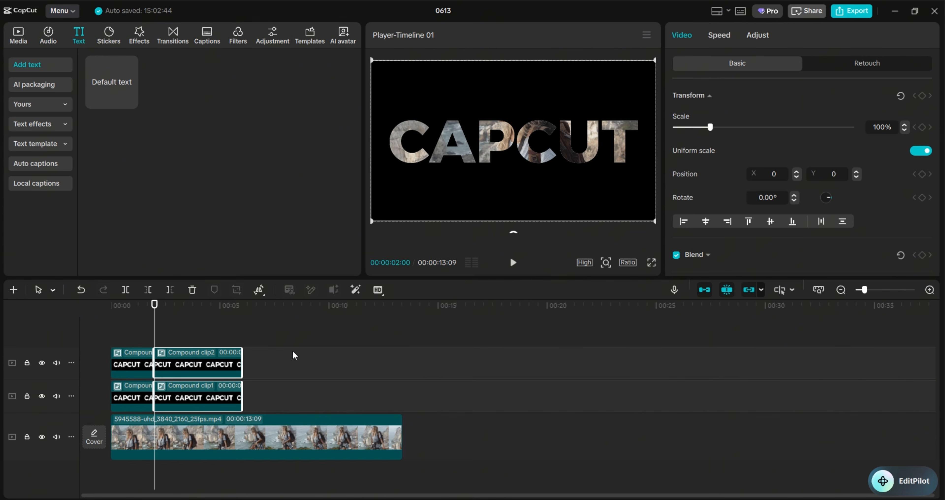
- Add a Split mask to the second part of the upper compound clip
left_click(204, 368)
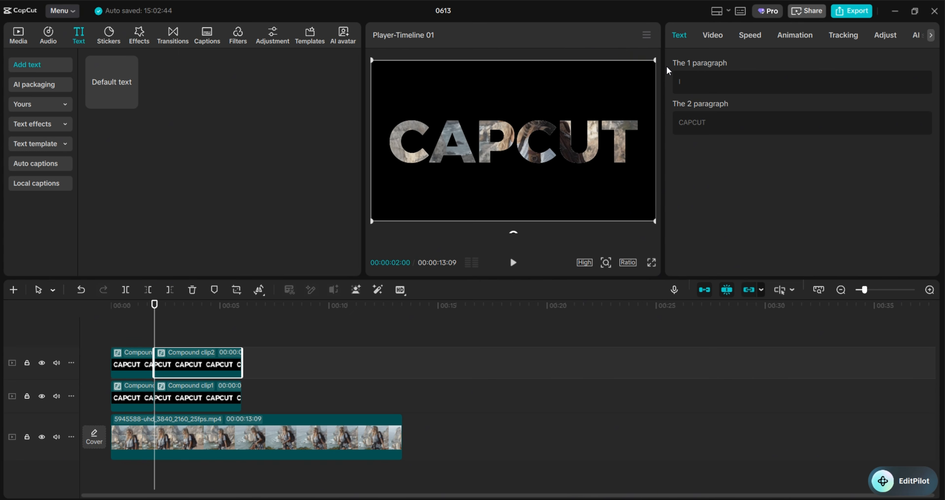
left_click(713, 35)
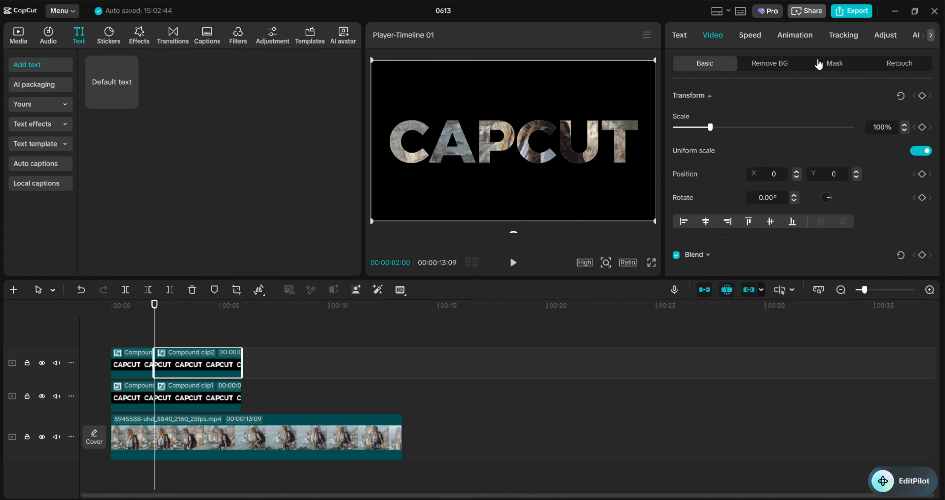
left_click(836, 66)
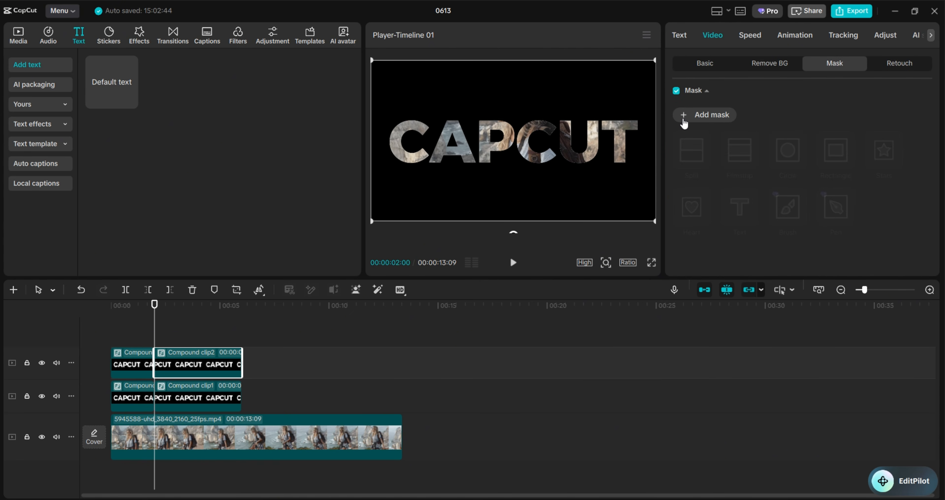
left_click(684, 119)
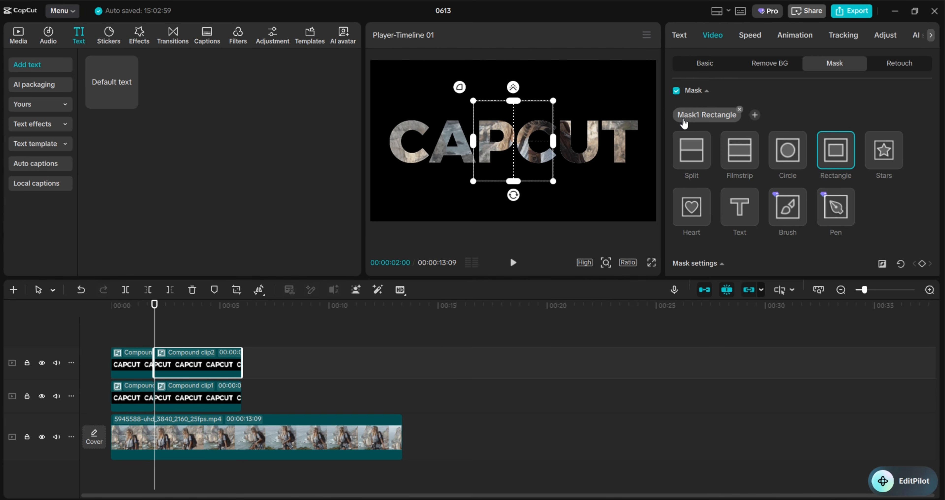
left_click(694, 150)
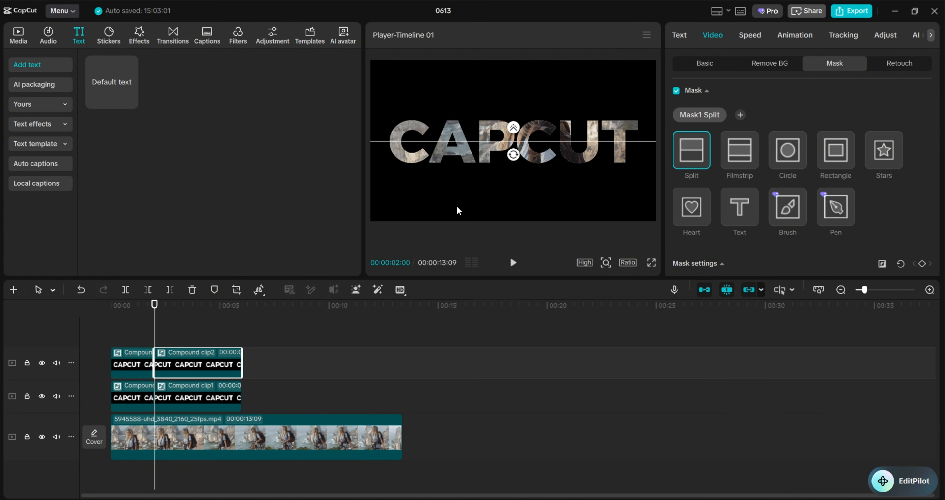
- Add a Split mask to the second part of the lower compound clip and rotate it half a turn to show the opposite half
left_click(205, 388)
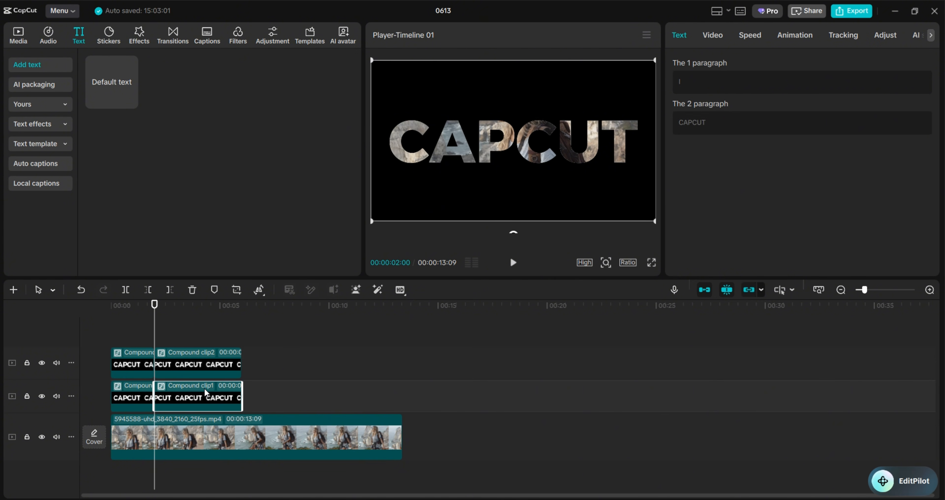
left_click(715, 37)
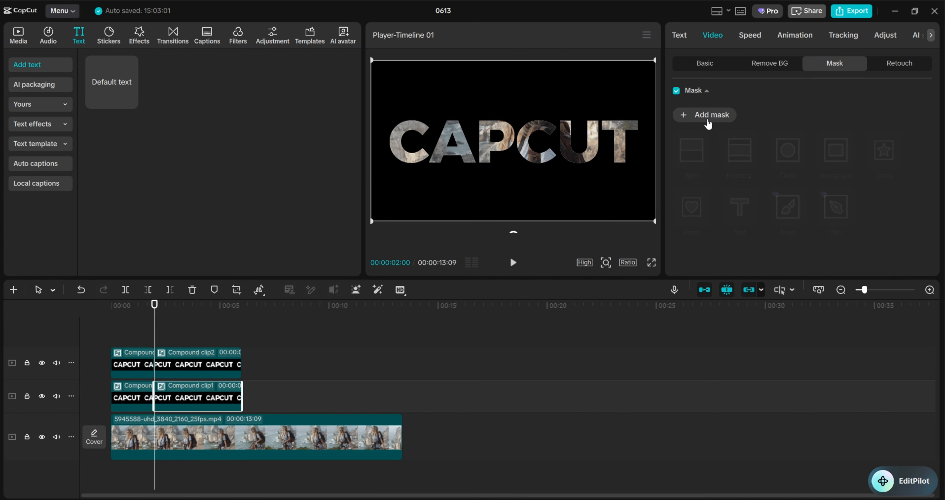
left_click(709, 118)
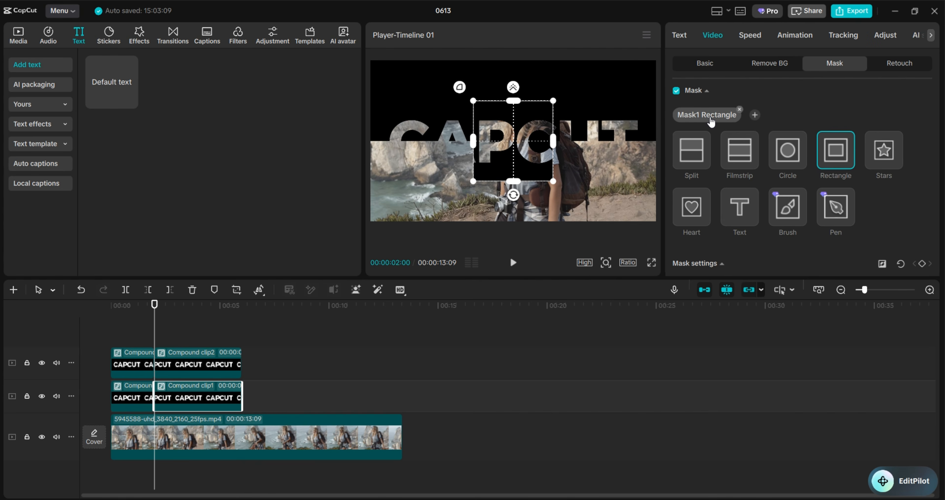
left_click(683, 150)
left_click_drag(513, 154, 512, 110)
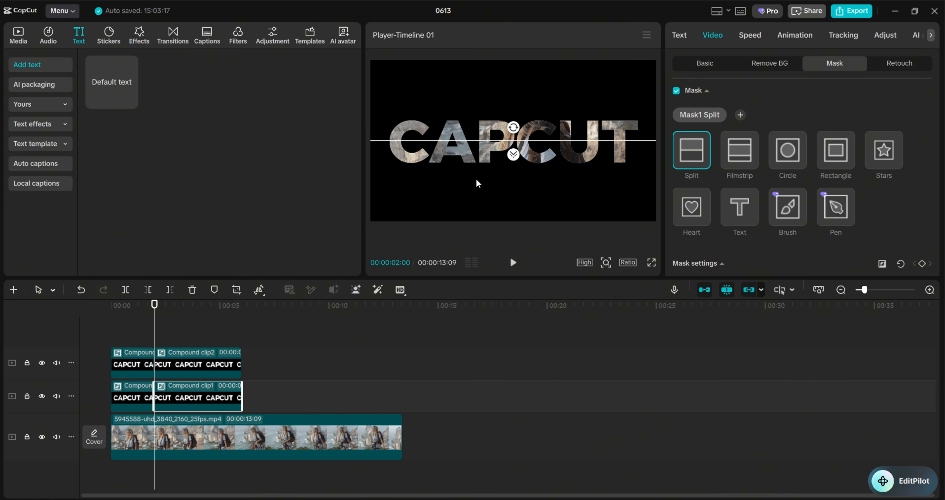
- Add a Position keyframe at 00:00:02:00 to the second parts of both the lower and upper compound clips
left_click(708, 65)
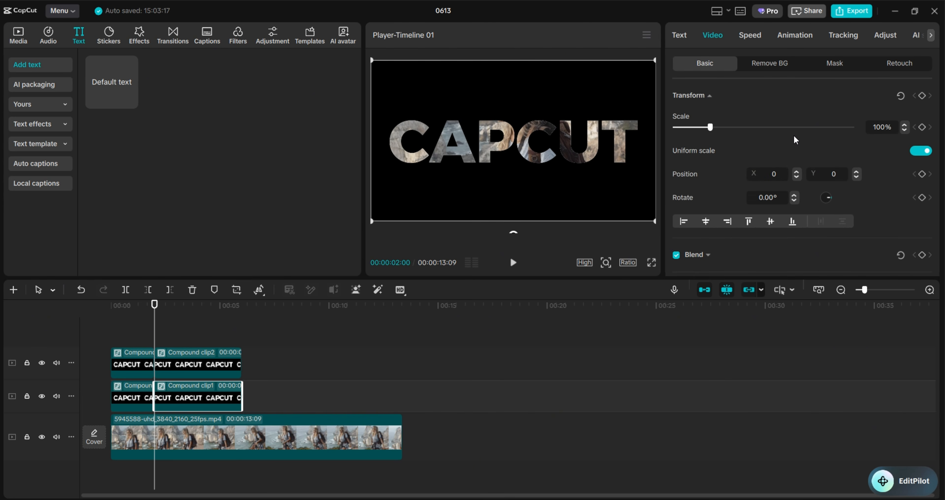
left_click(923, 173)
left_click(159, 362)
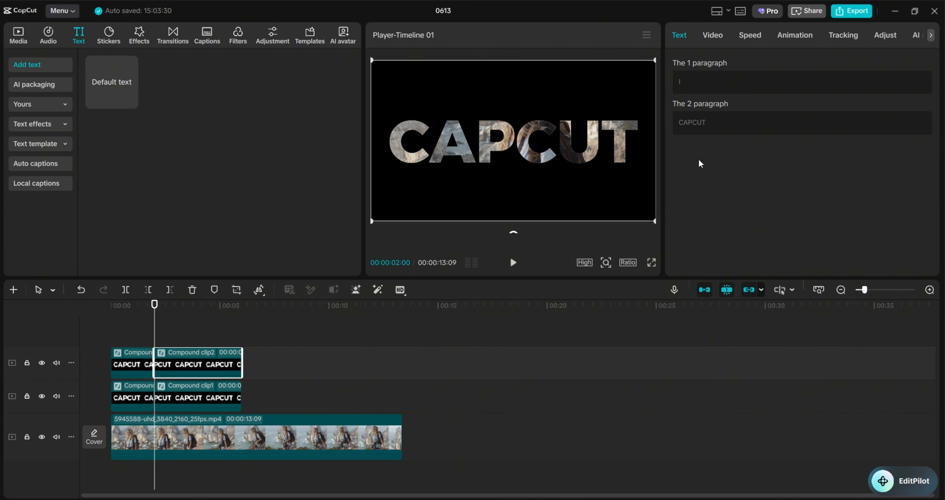
left_click(724, 35)
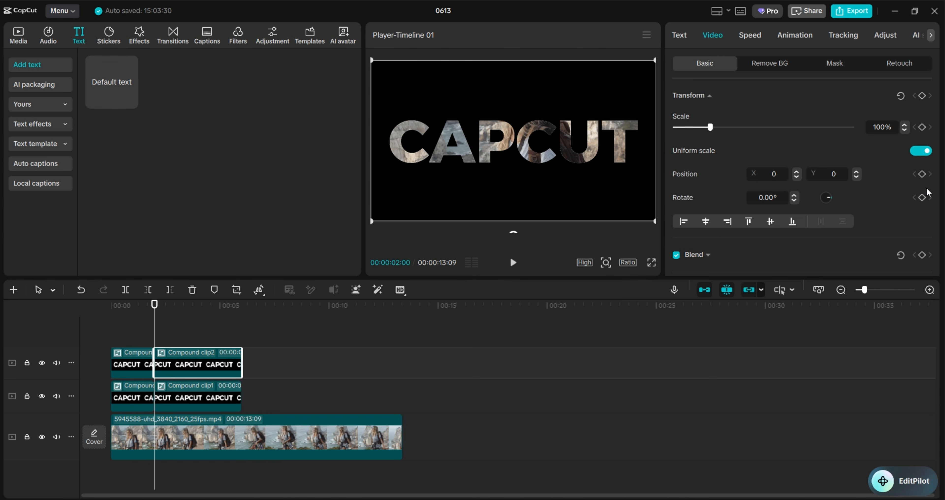
left_click(924, 175)
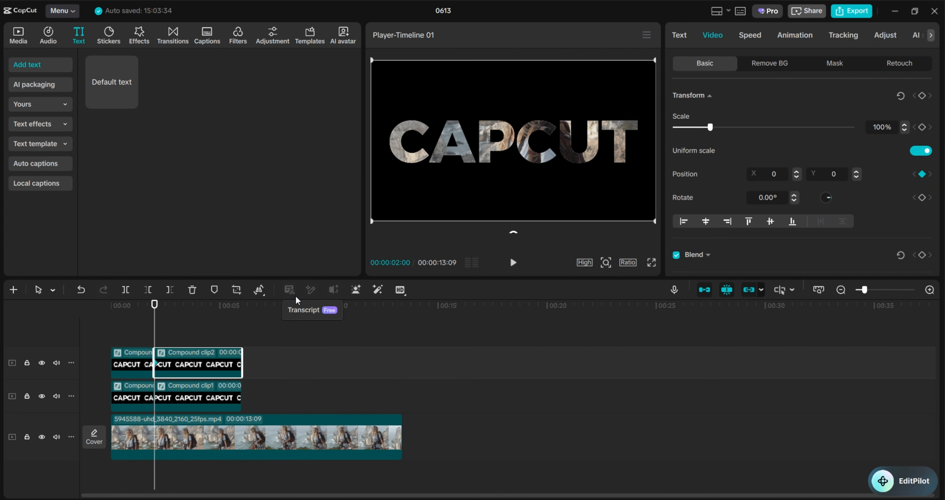
- At 00:00:05:23, move the upper compound clip's second part straight up out of the frame to Y 1089
key("space")
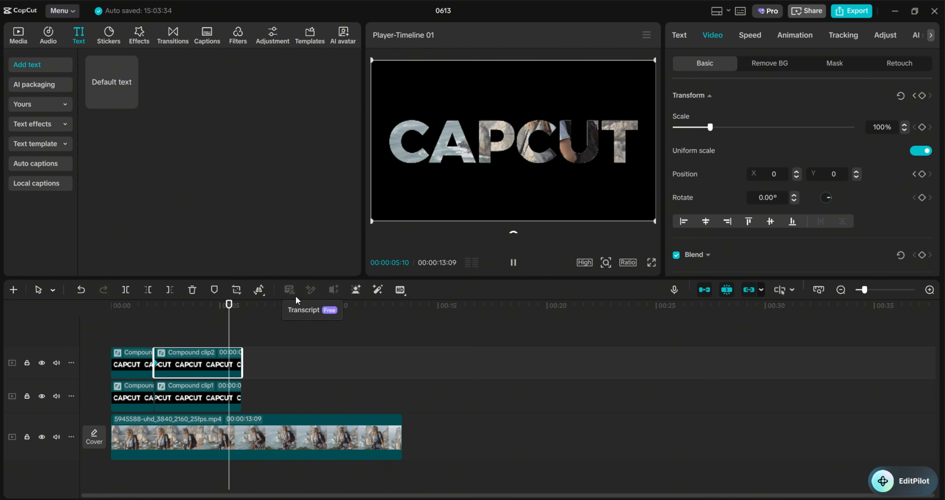
key("space")
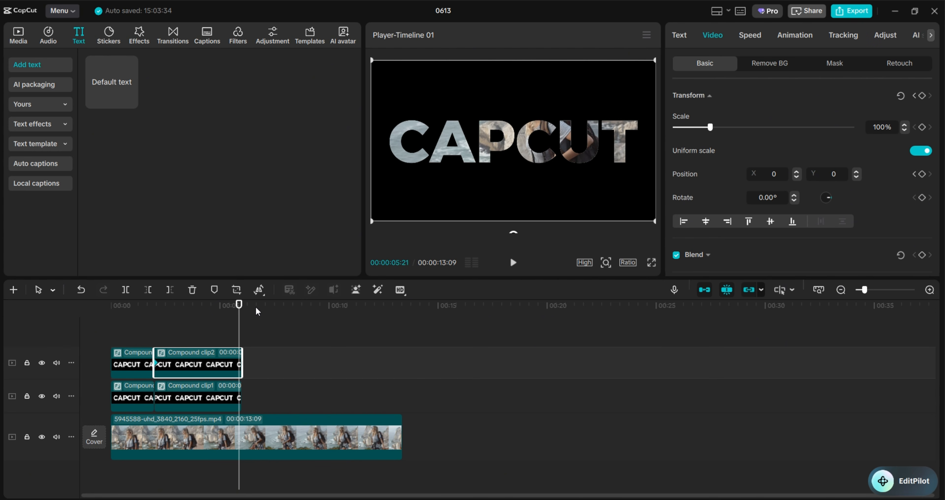
left_click_drag(237, 315, 239, 315)
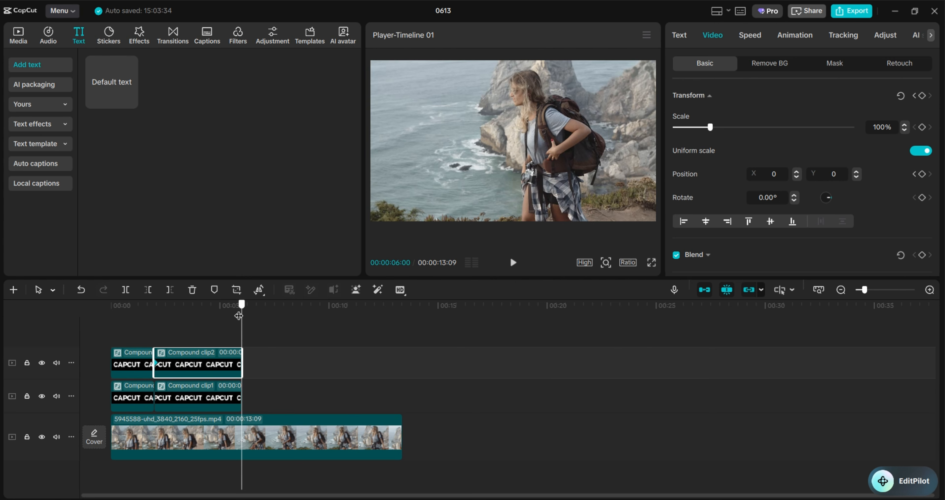
key("Left")
key("Left")
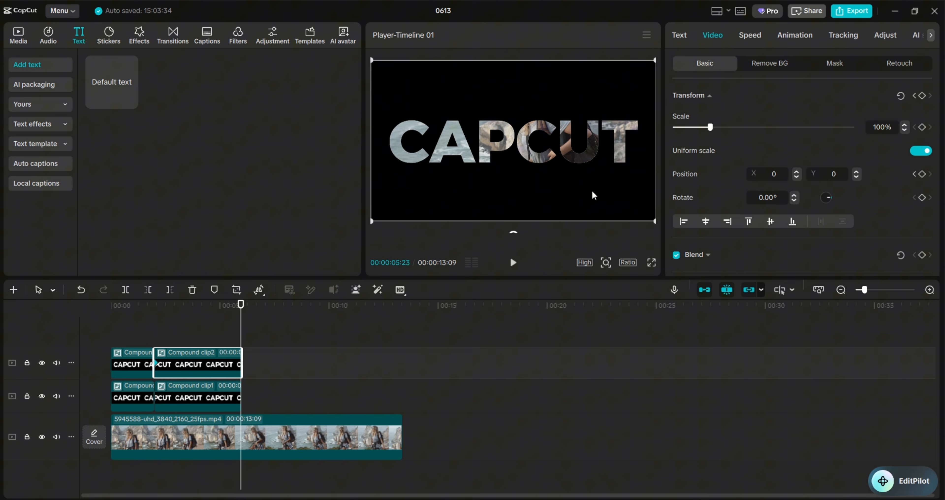
left_click_drag(507, 181, 503, 90)
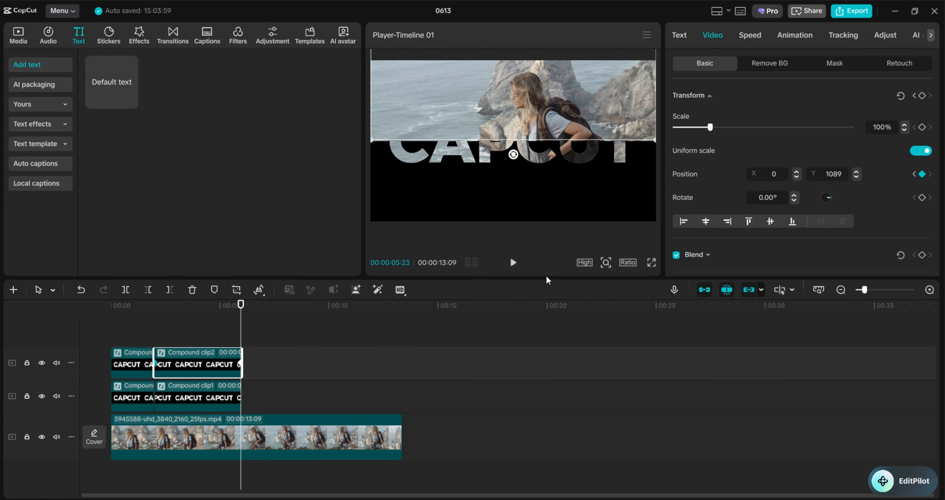
- At 00:00:05:23, move the lower compound clip's second part straight down out of the frame to Y -1089 and show its position settings
left_click(209, 405)
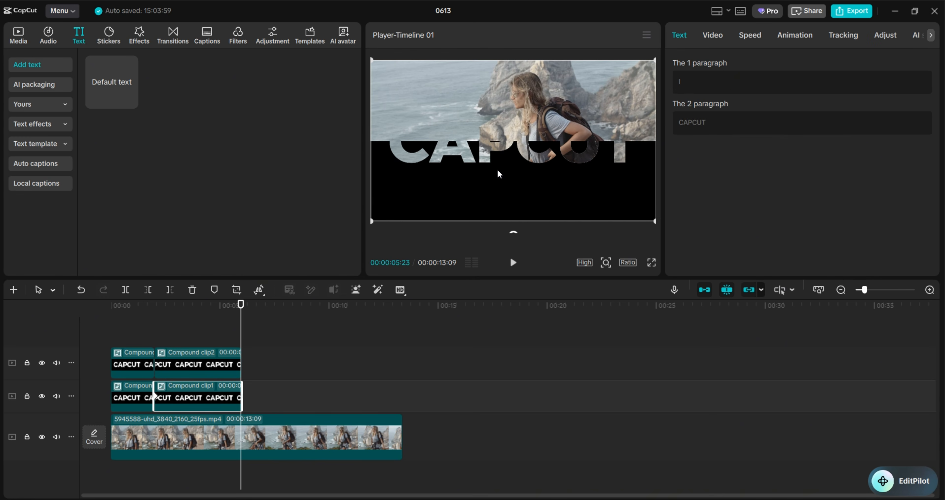
left_click_drag(512, 156, 510, 238)
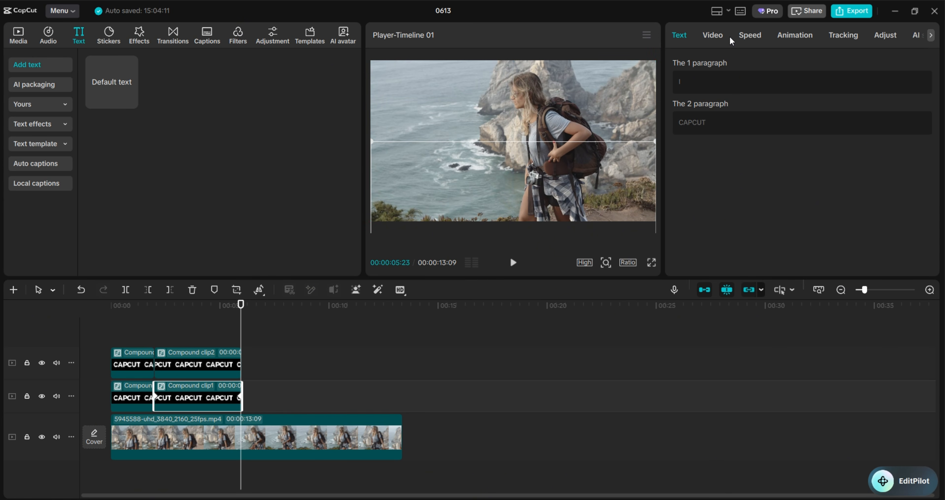
left_click(713, 35)
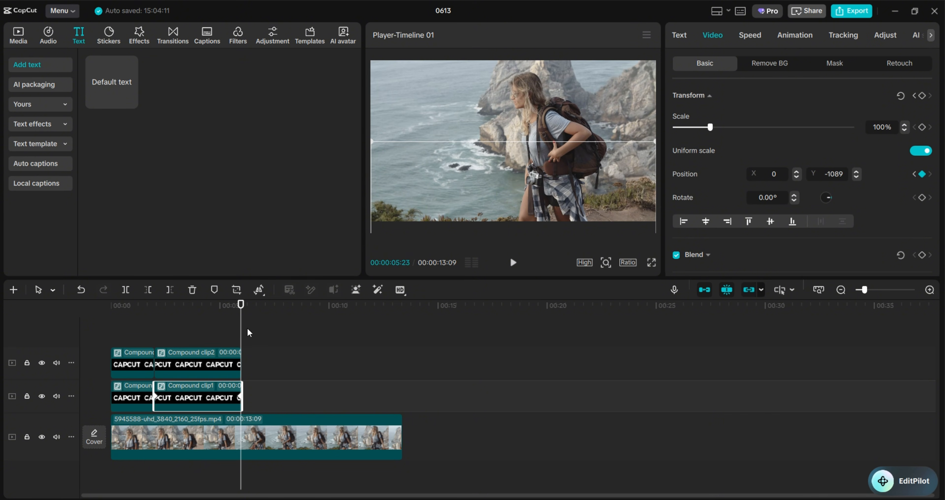
- Play the finished text split effect from the start of the timeline in full screen, and return to the editor
left_click_drag(240, 325, 108, 315)
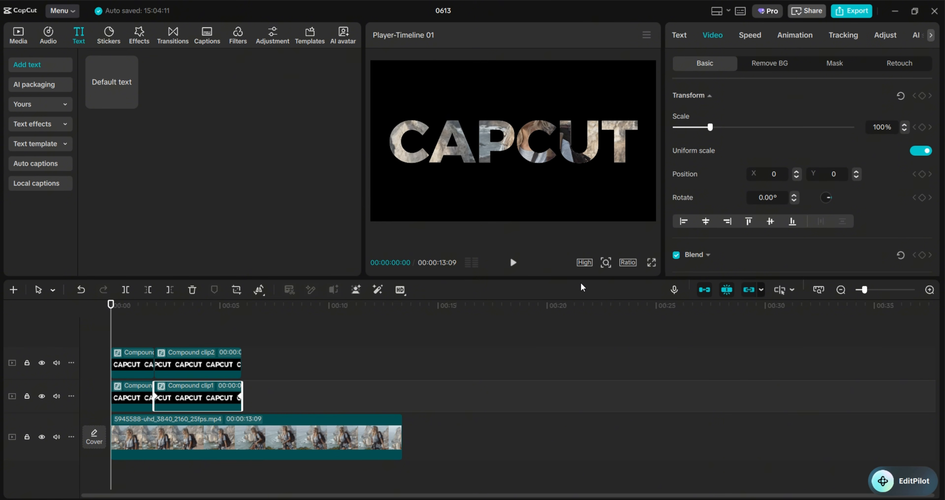
left_click(652, 262)
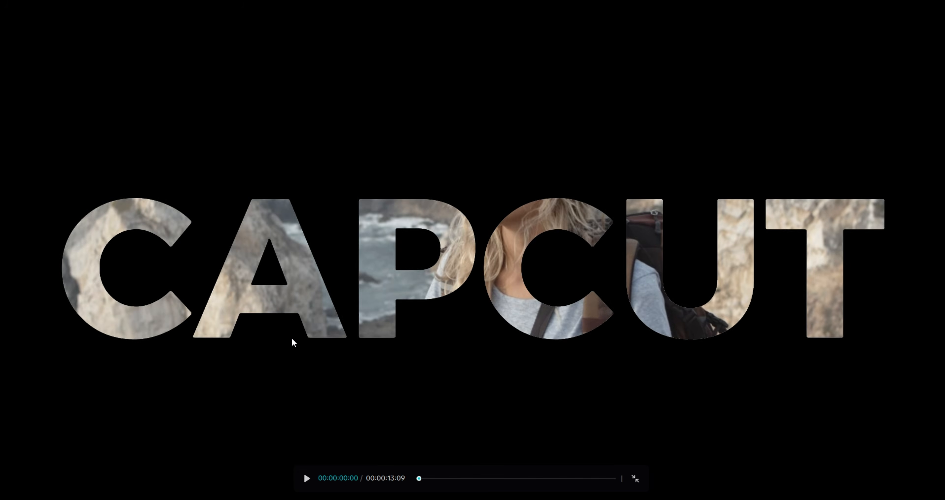
key("space")
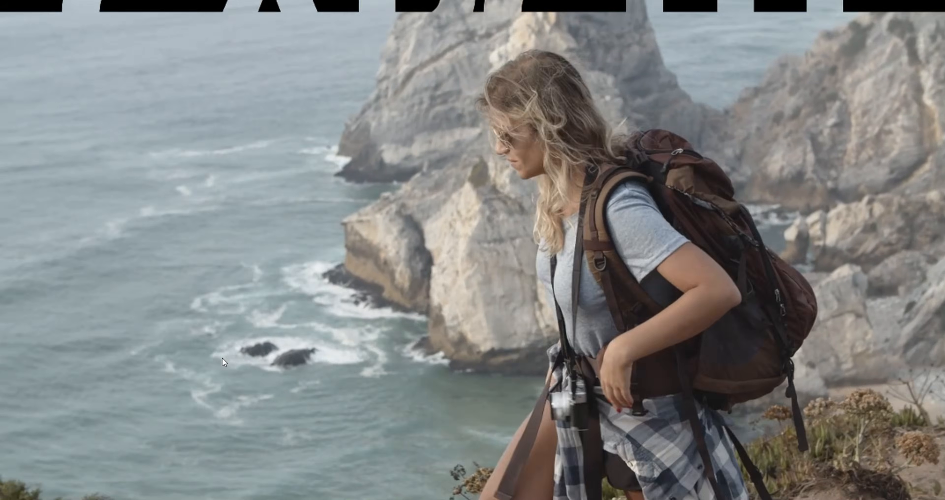
key("Escape")
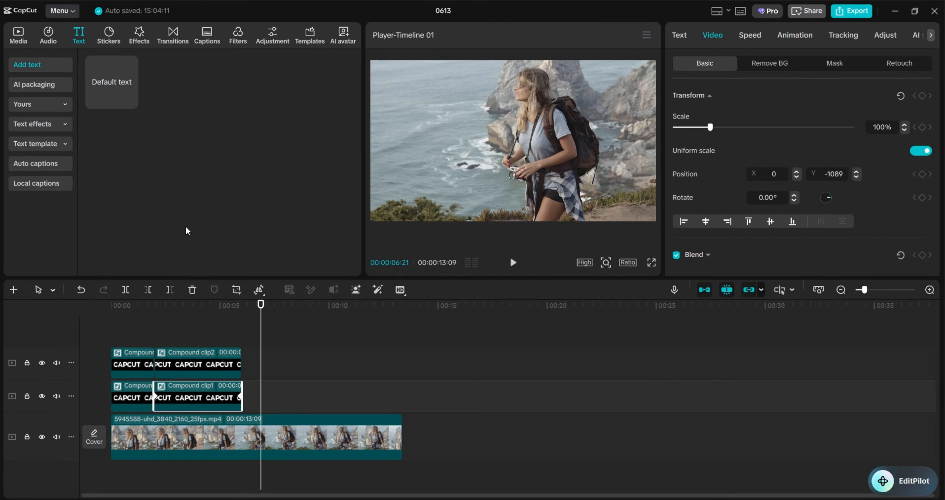
- Add the song Graceful from the Hits music category to the timeline and move it to start at 00:00:00:00
left_click(50, 40)
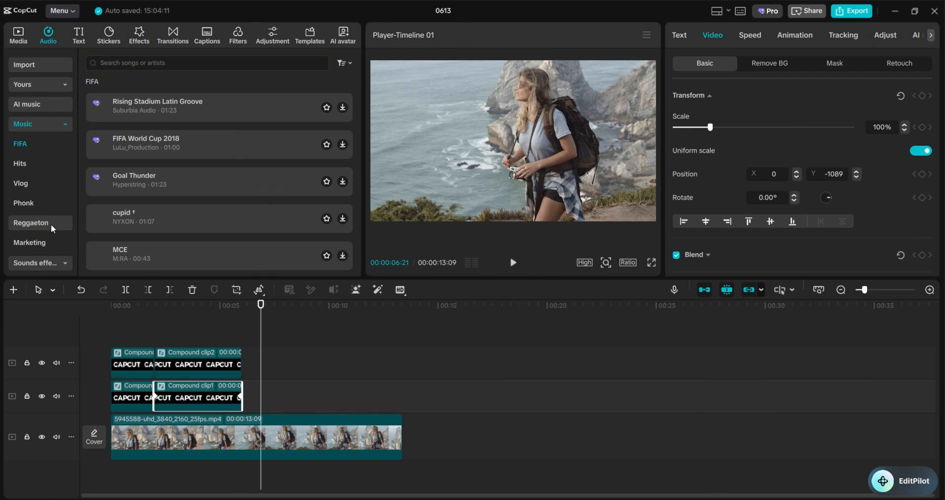
left_click(31, 165)
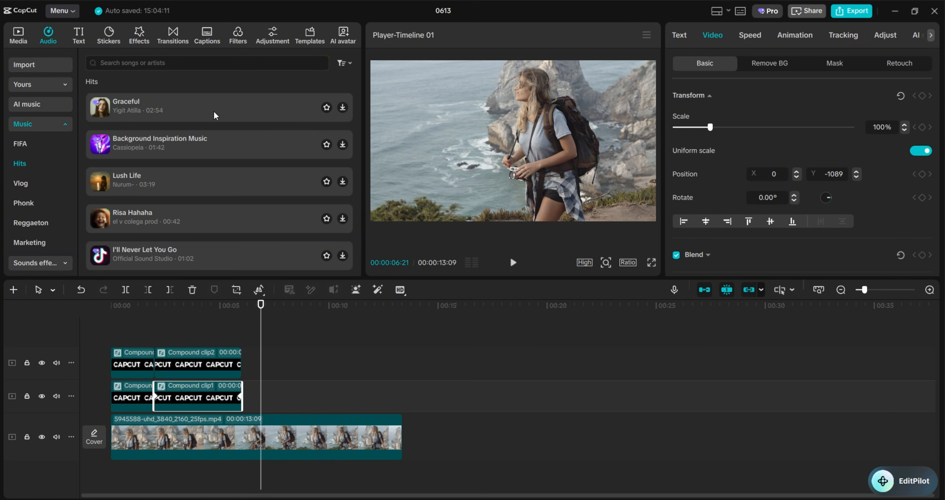
left_click(192, 112)
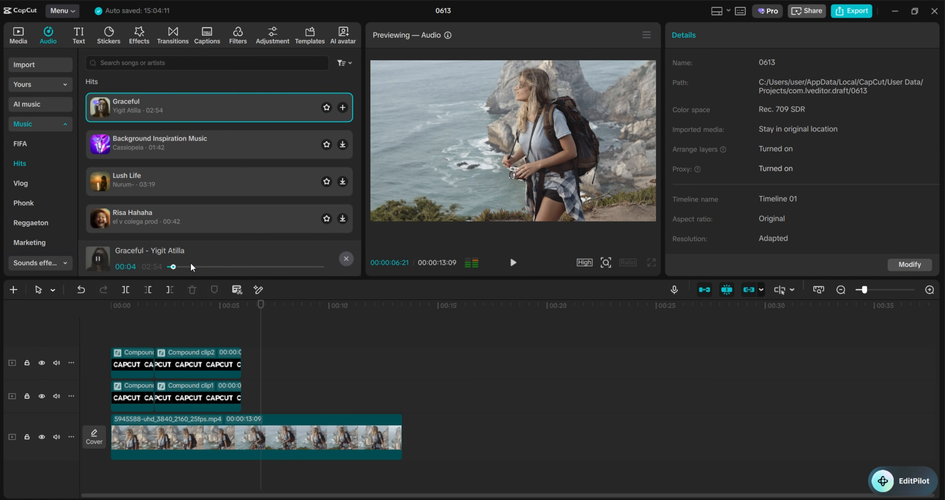
left_click(98, 259)
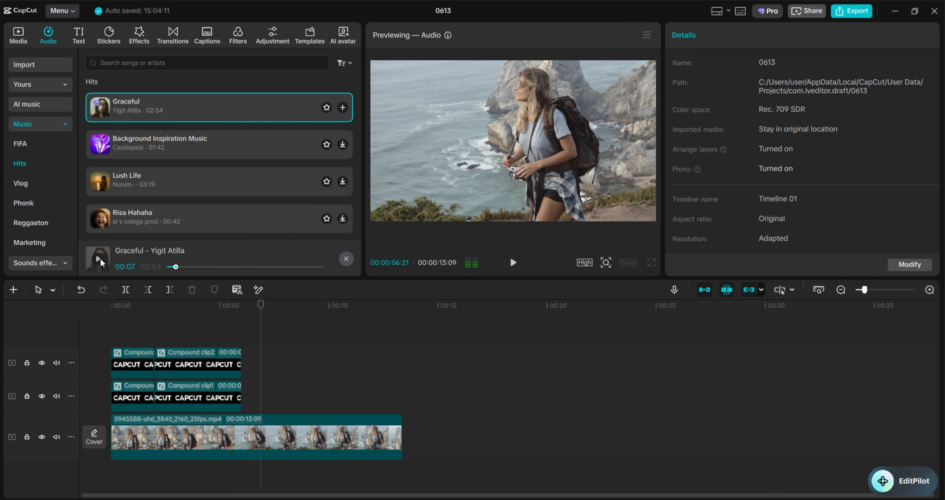
left_click(343, 108)
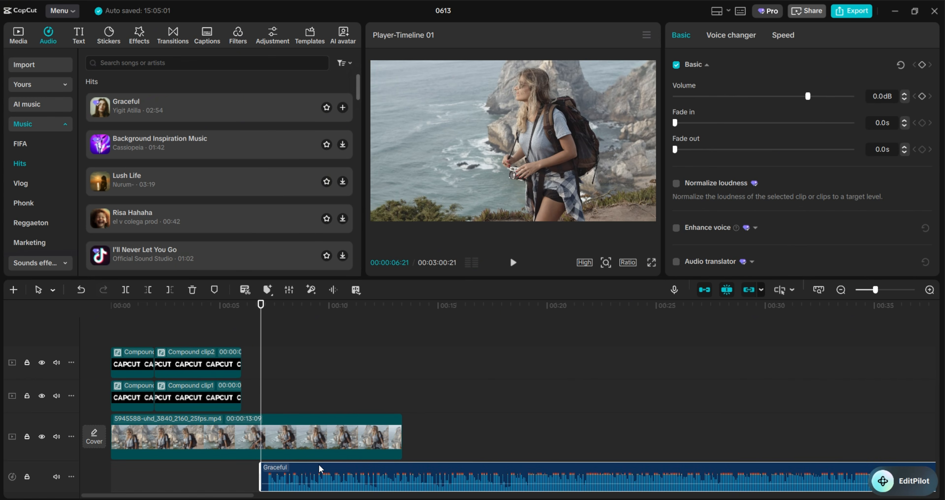
left_click_drag(319, 468, 168, 470)
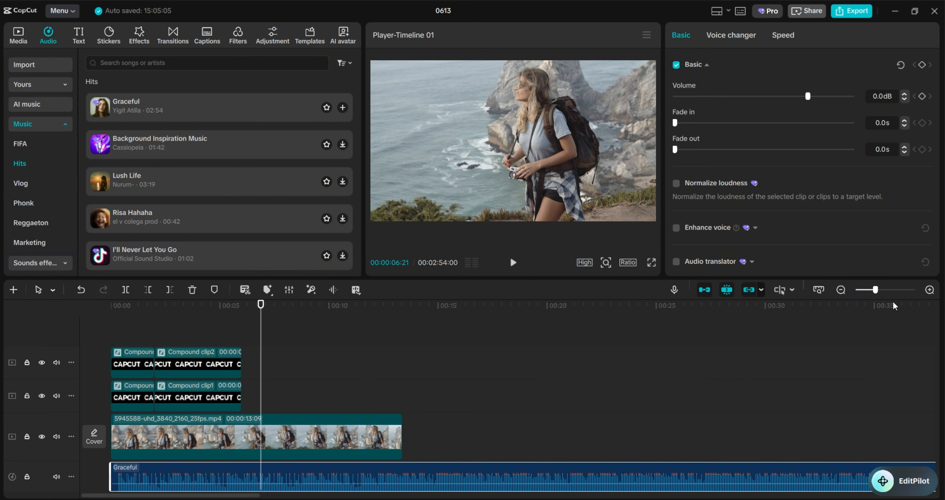
- Trim the end of the Graceful audio clip so it finishes together with the hiking video
left_click(841, 290)
left_click(843, 290)
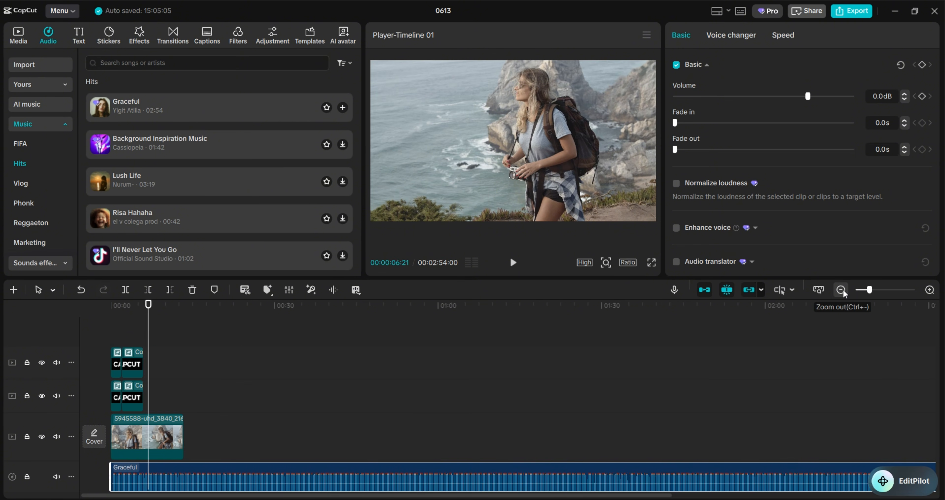
left_click(842, 290)
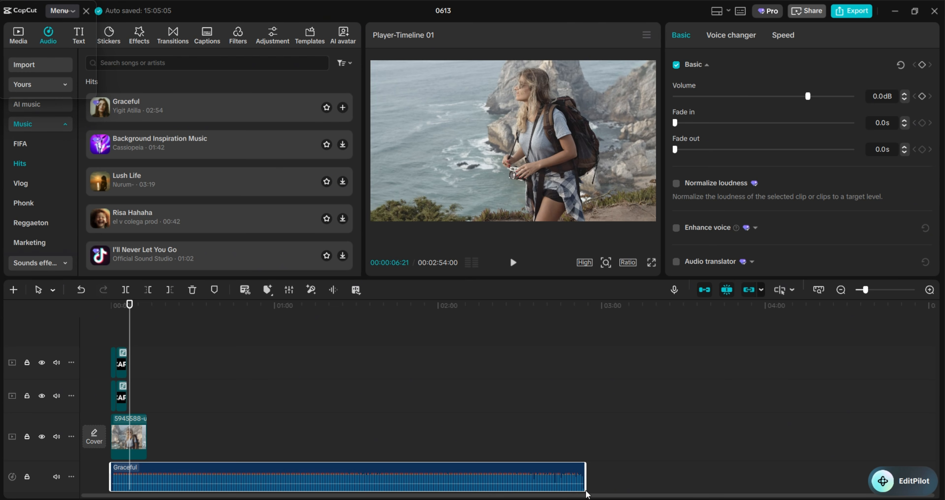
left_click_drag(583, 491, 534, 491)
left_click_drag(291, 472, 148, 467)
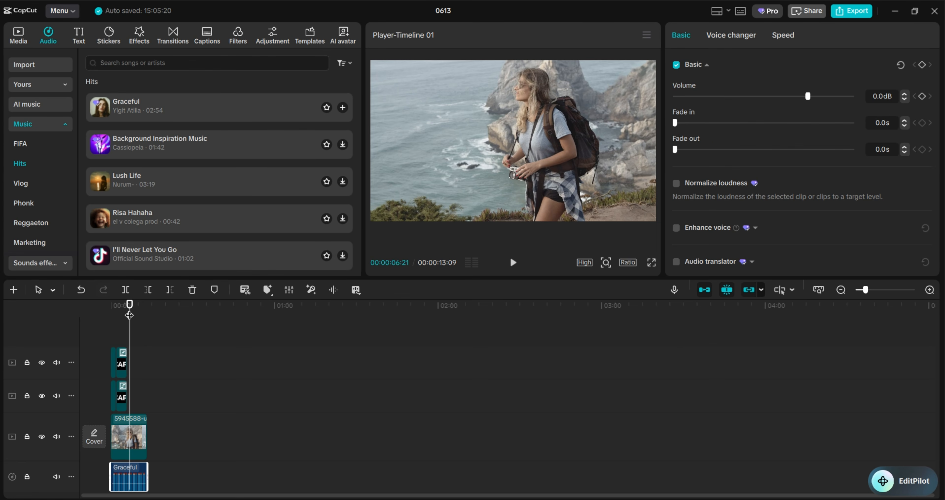
- Play the text split effect with the added music from the beginning in full screen
left_click_drag(129, 311, 2, 312)
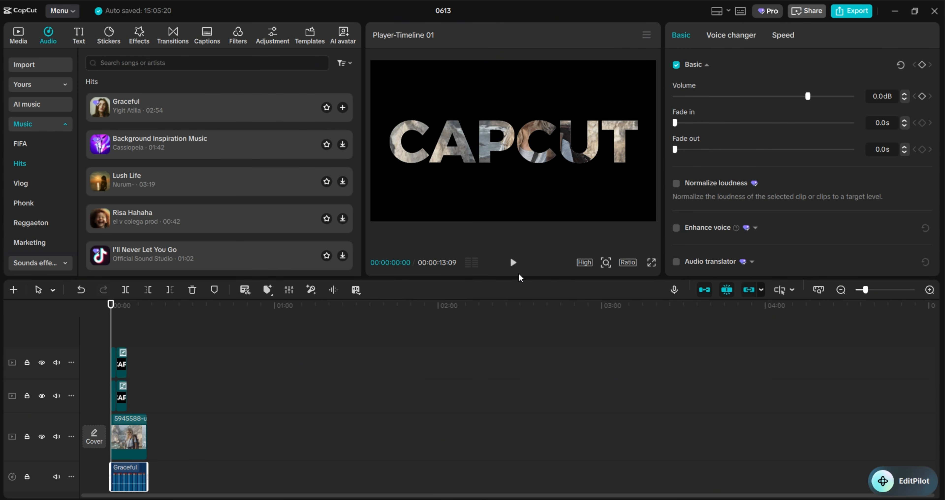
left_click(652, 262)
key("space")
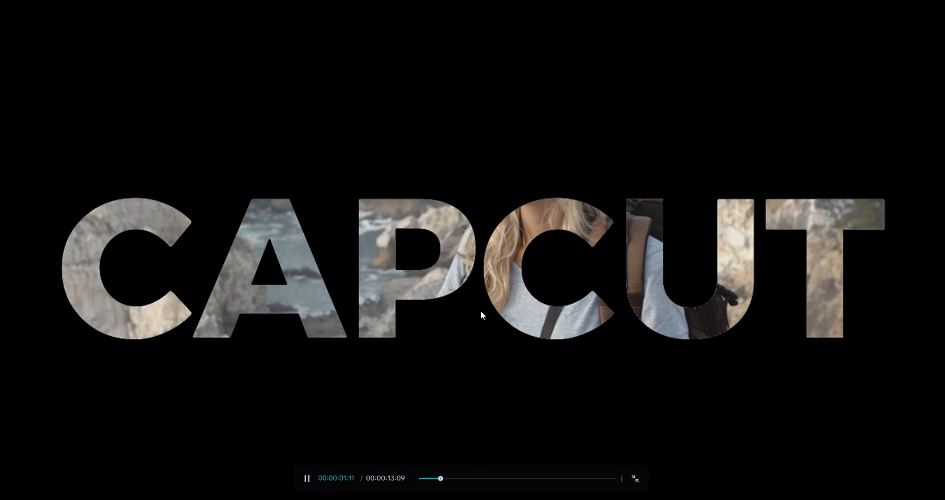